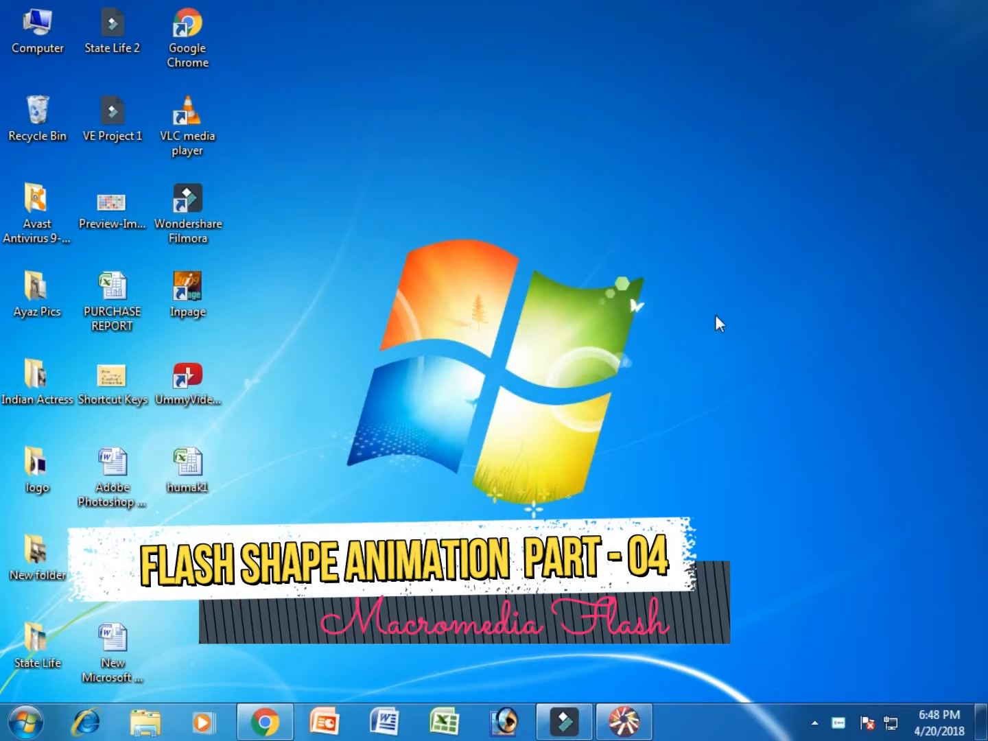
- Switch to Flash 5 and draw a square with a red radial gradient fill near the stage's upper-left corner
left_click(625, 721)
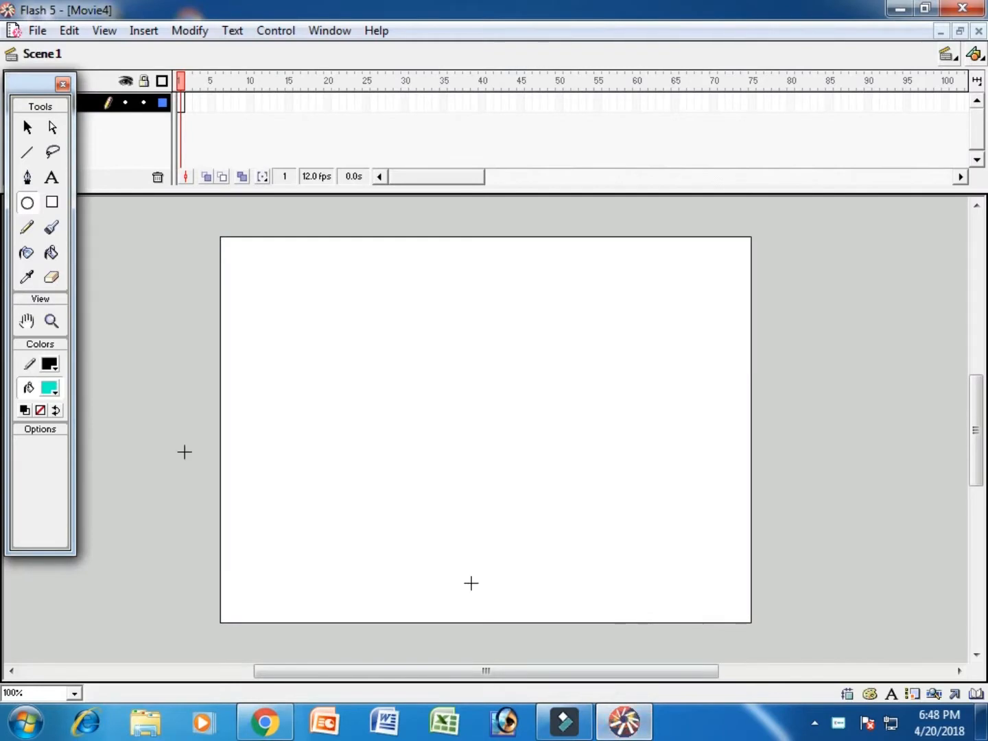
left_click_drag(29, 81, 32, 216)
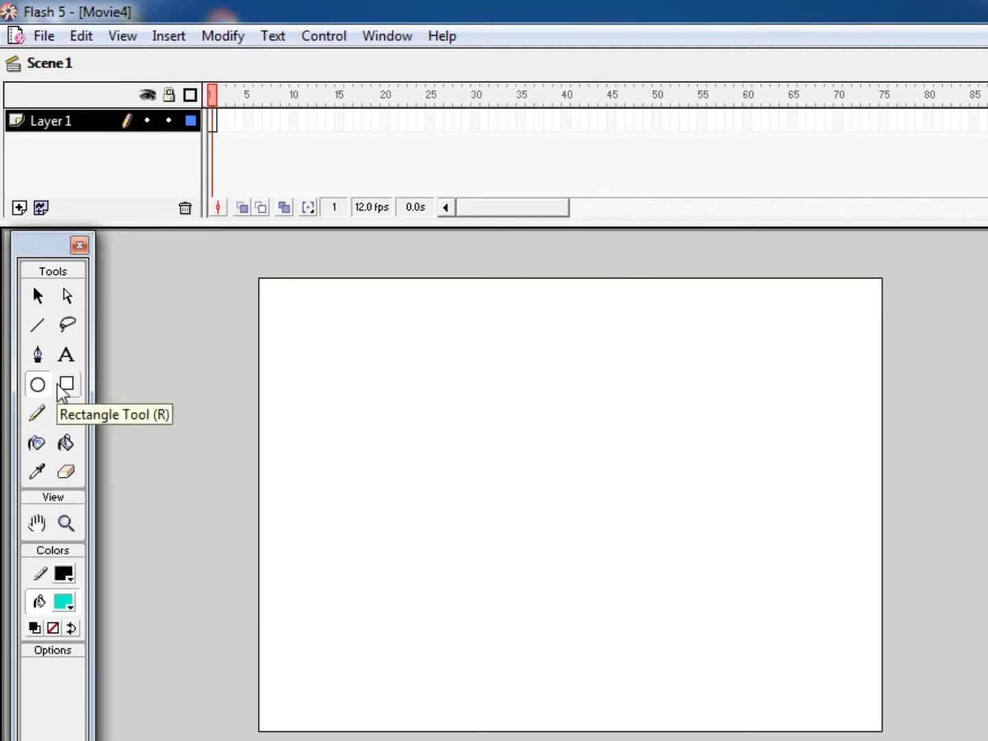
left_click(57, 327)
left_click(70, 608)
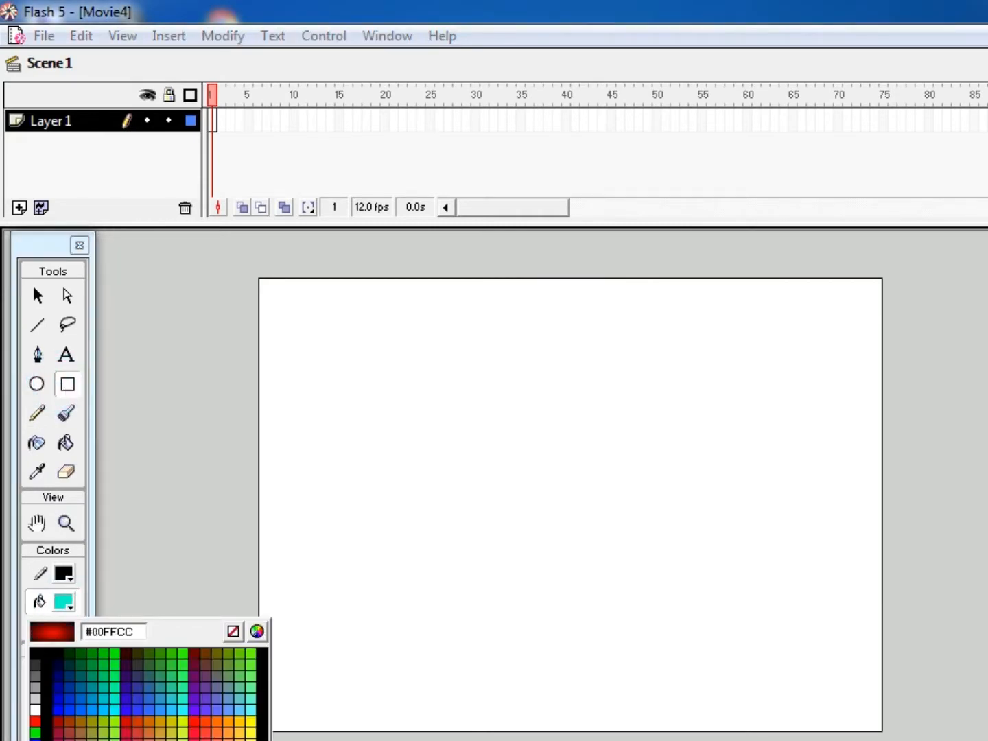
left_click(58, 740)
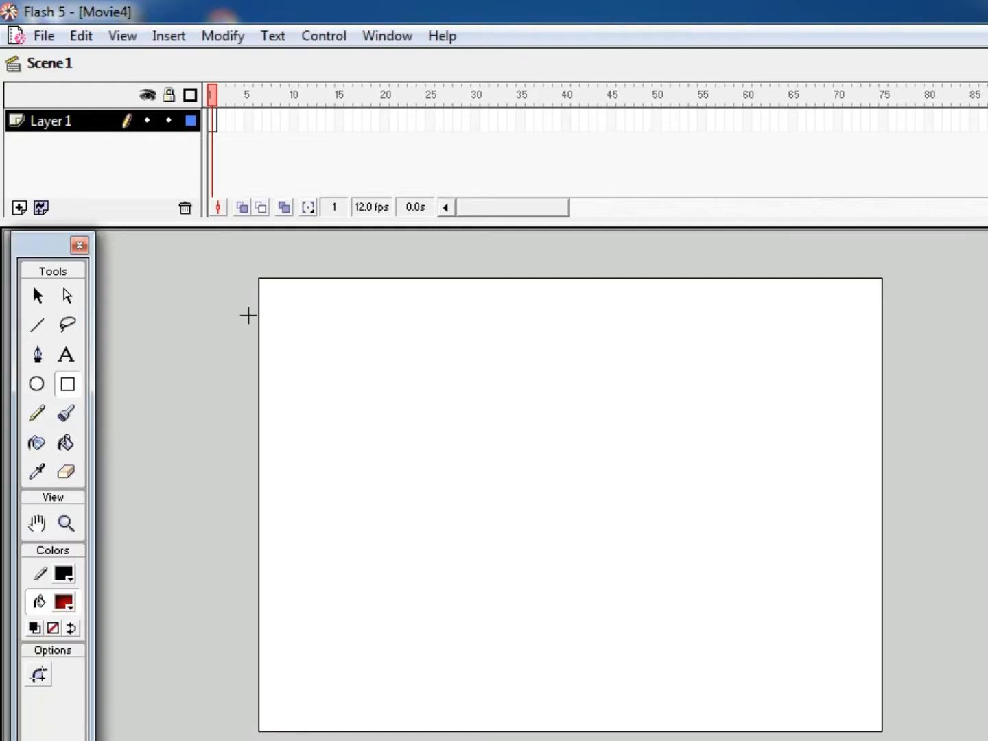
left_click_drag(281, 299, 480, 483)
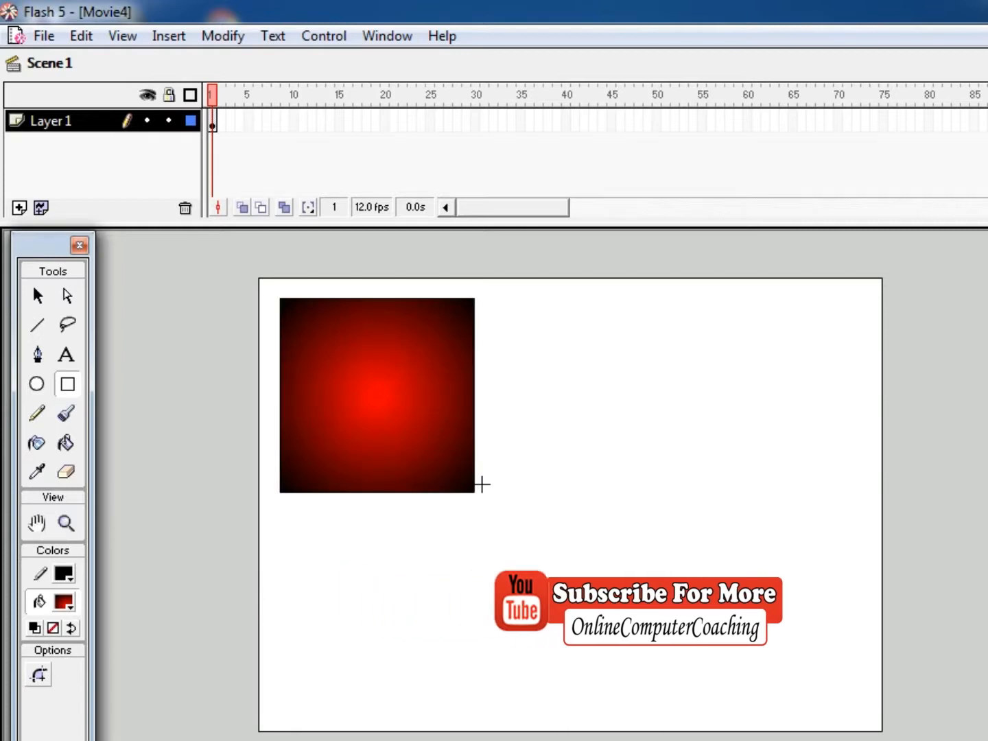
- Set the tweening of frame 1 on Layer 1 to Shape
left_click(211, 120)
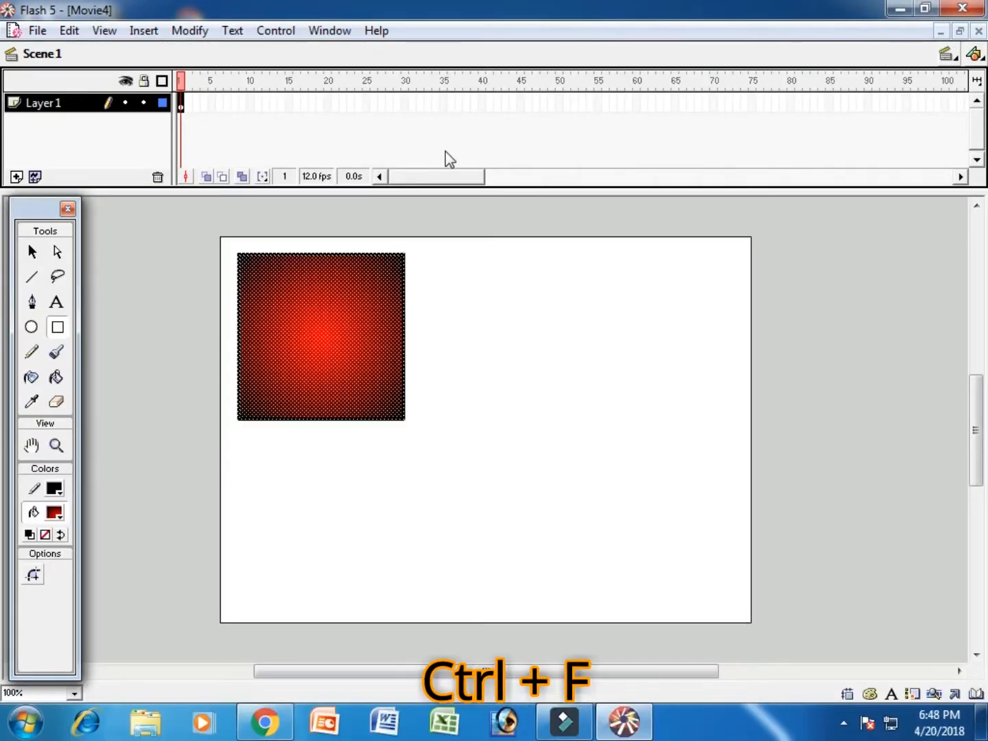
key("ctrl+f")
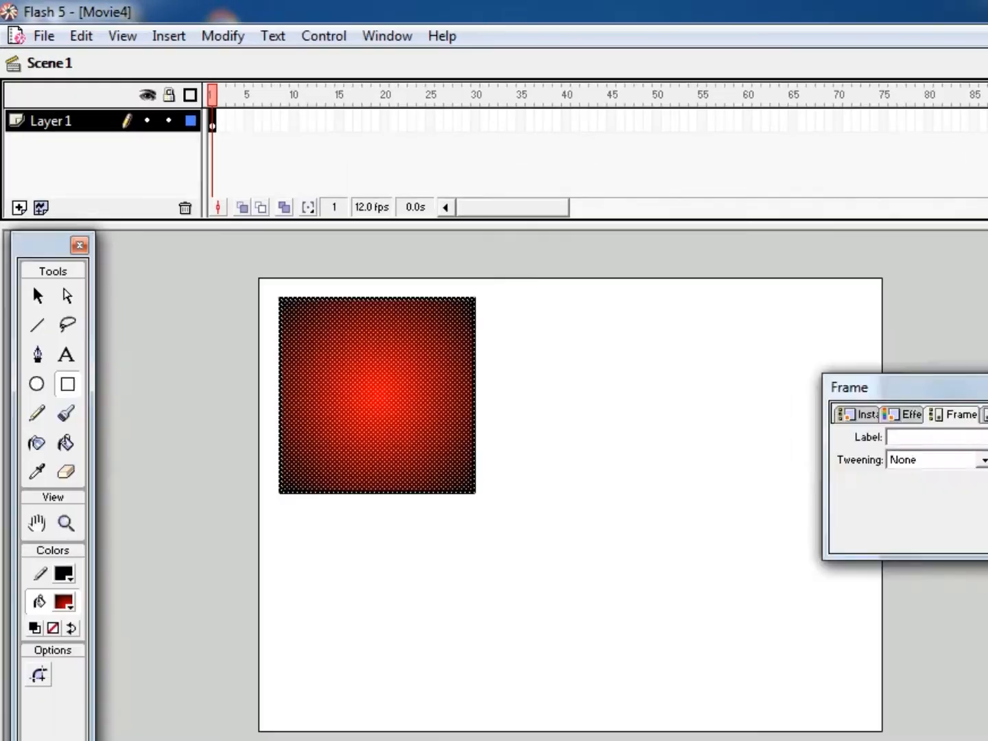
key("ctrl+f")
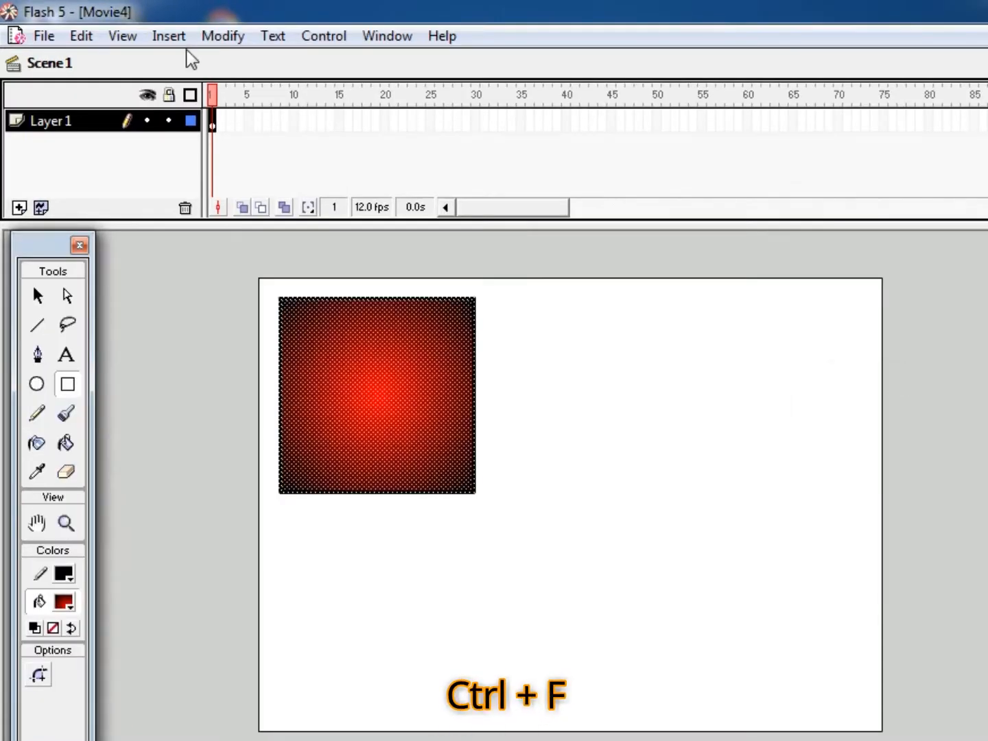
left_click(170, 36)
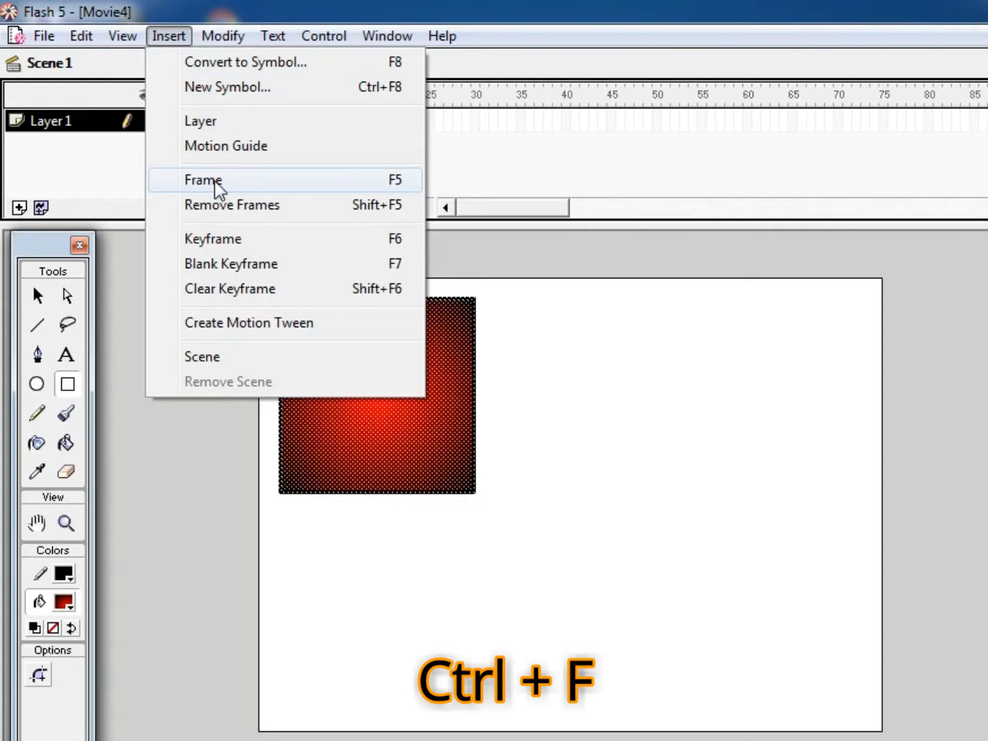
mouse_move(219, 41)
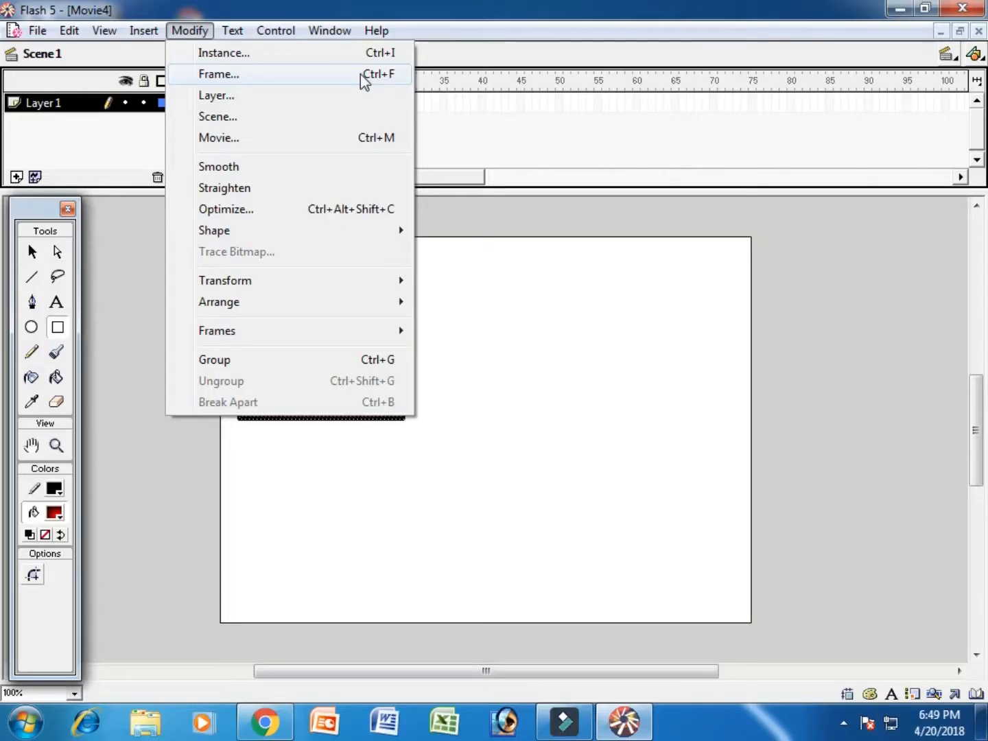
left_click(587, 138)
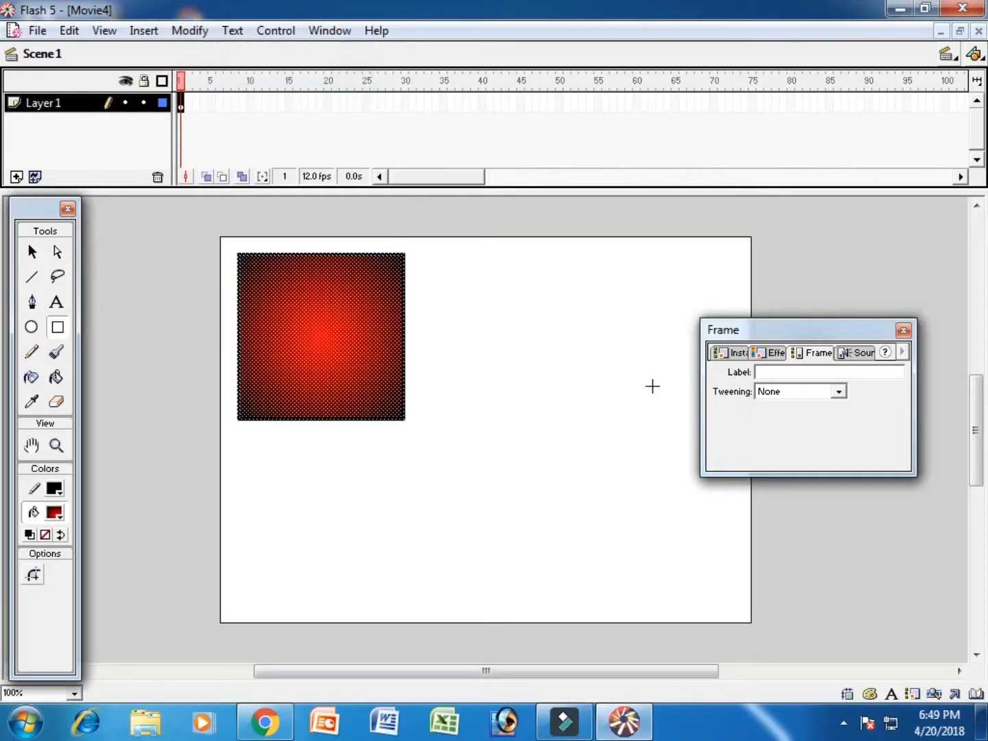
left_click_drag(831, 320, 857, 243)
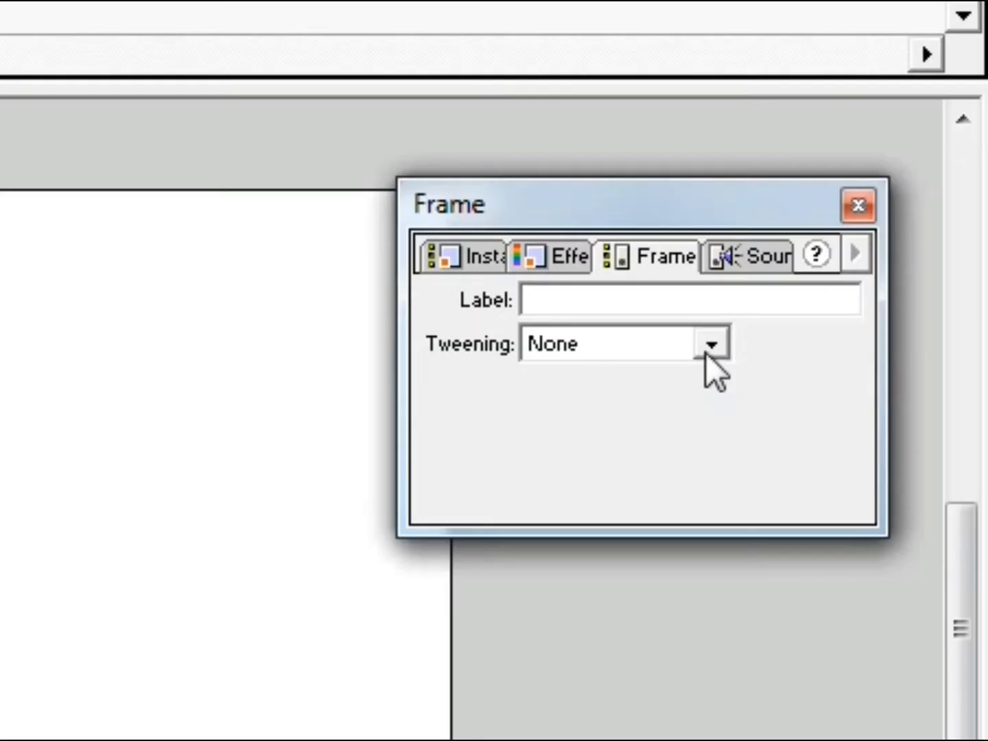
left_click(865, 306)
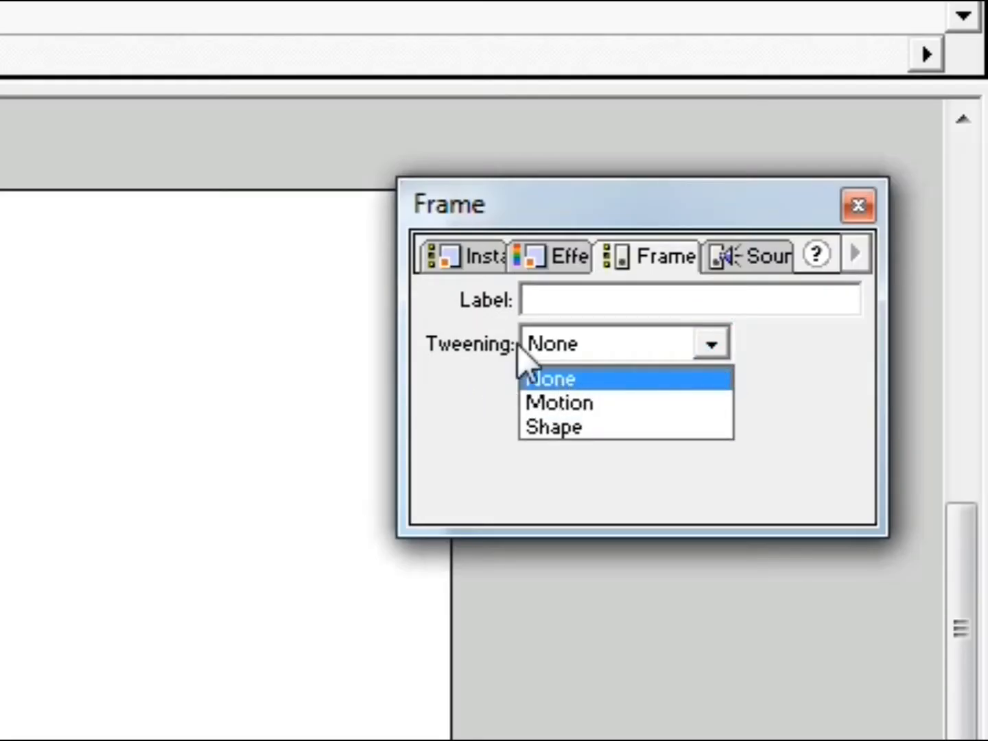
left_click(602, 426)
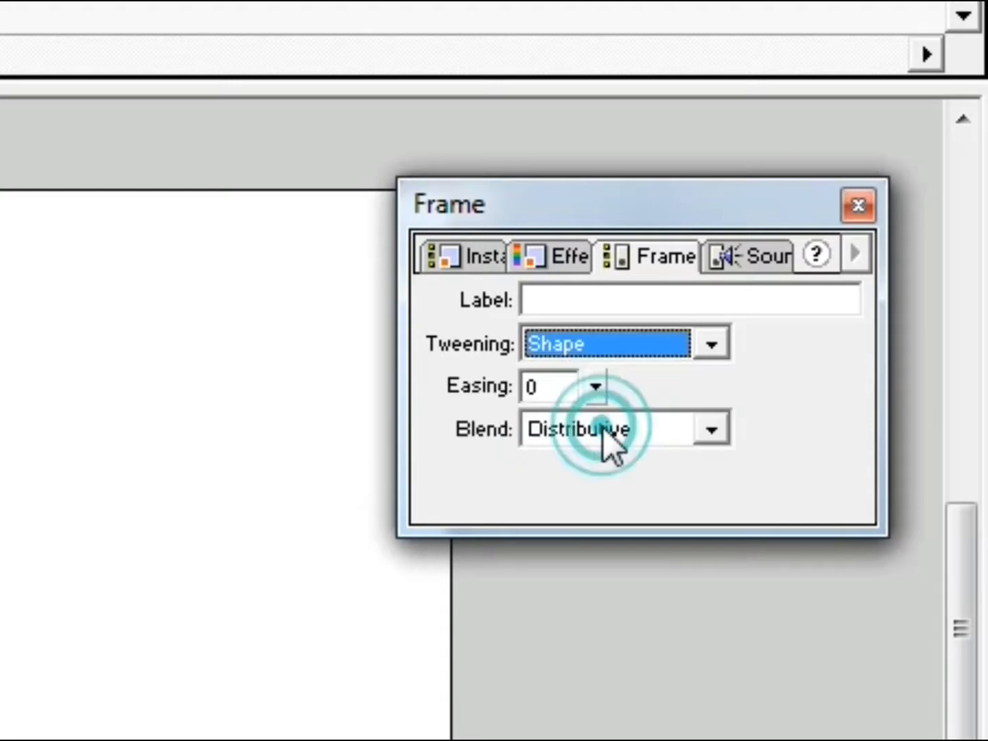
left_click(860, 206)
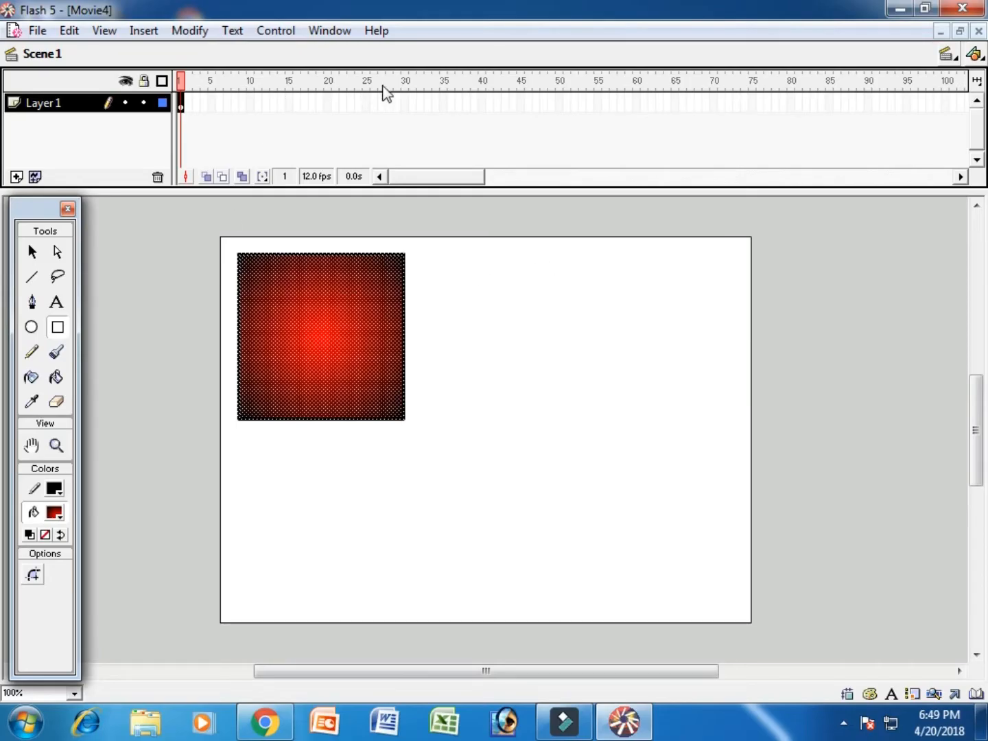
- Insert a blank keyframe at frame 30 and draw a circle with a green radial gradient near the stage's lower-right corner
left_click(404, 101)
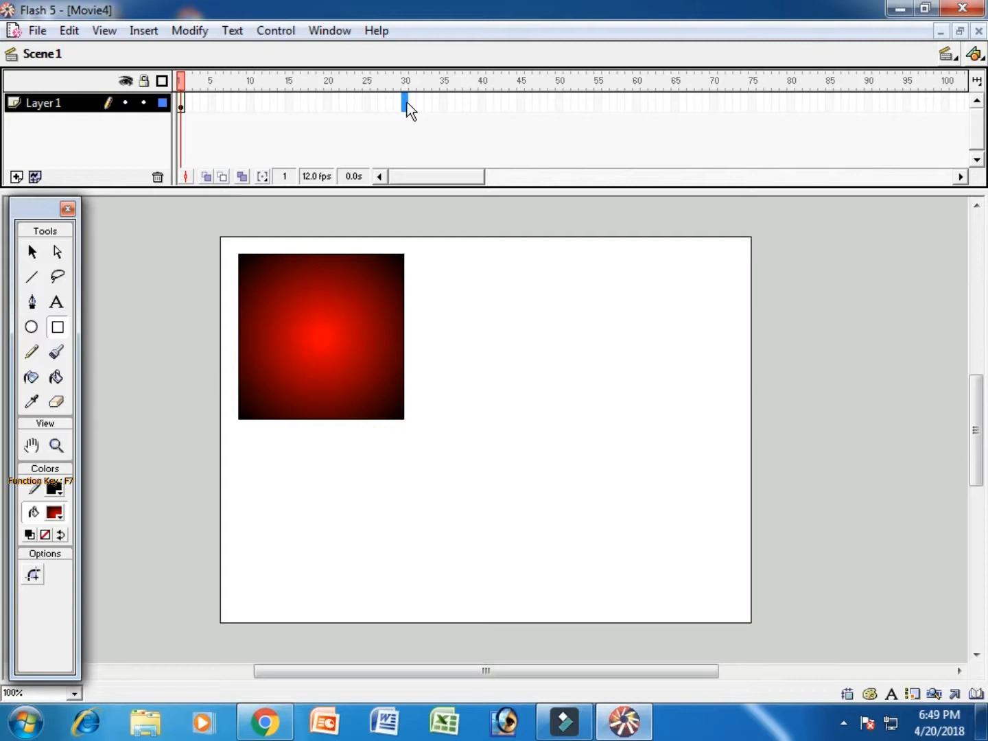
key("F7")
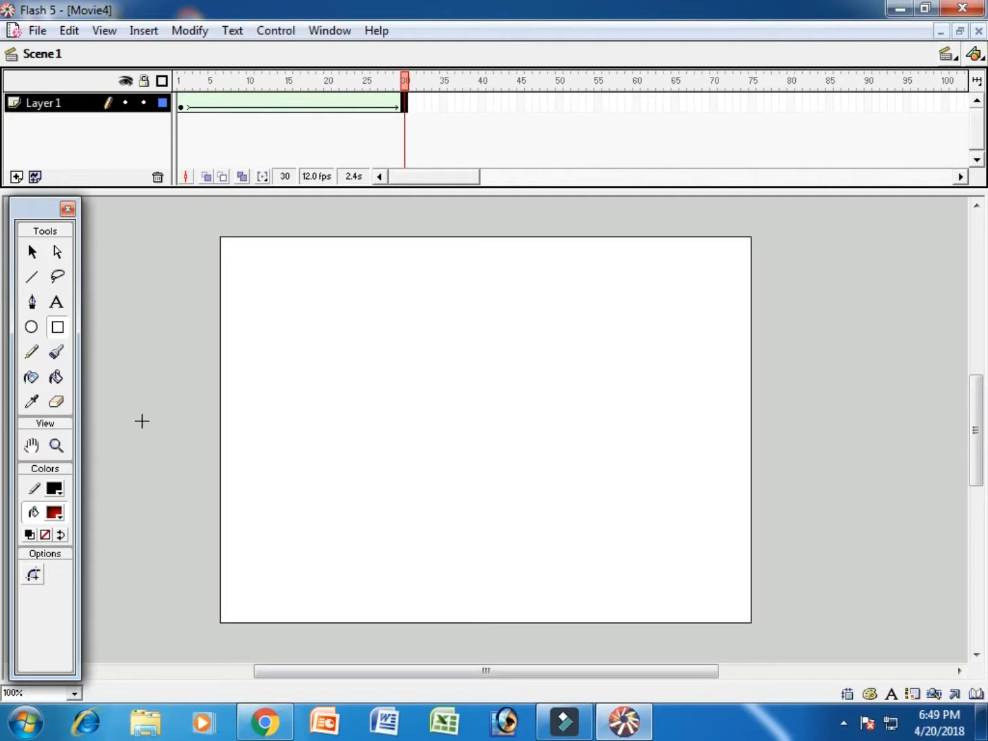
left_click(31, 327)
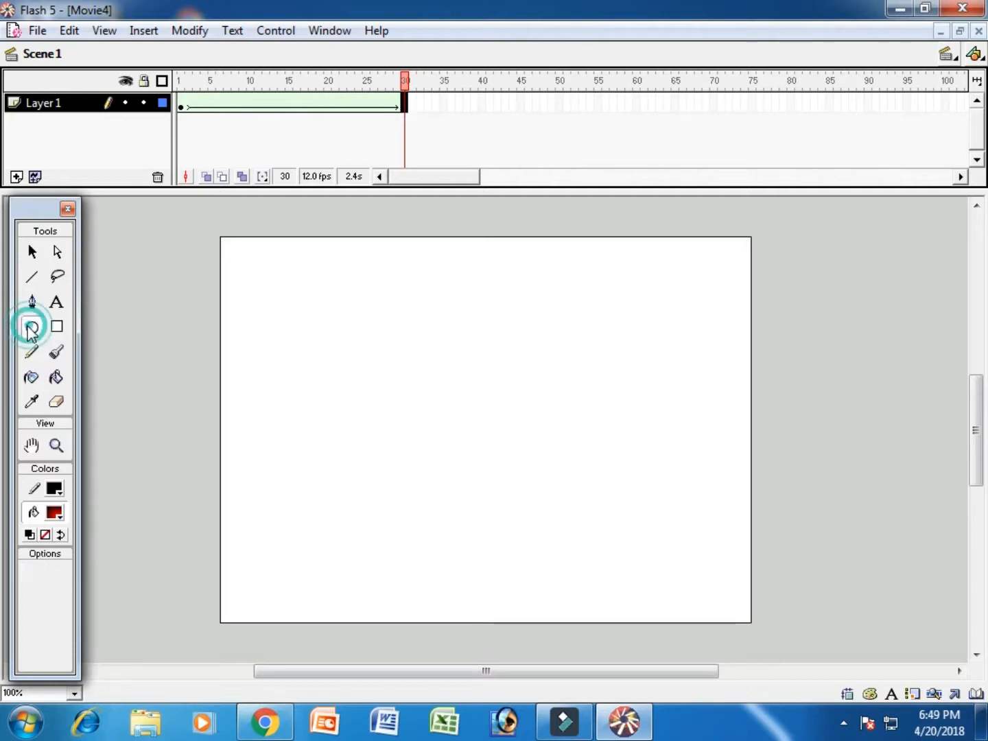
left_click(63, 513)
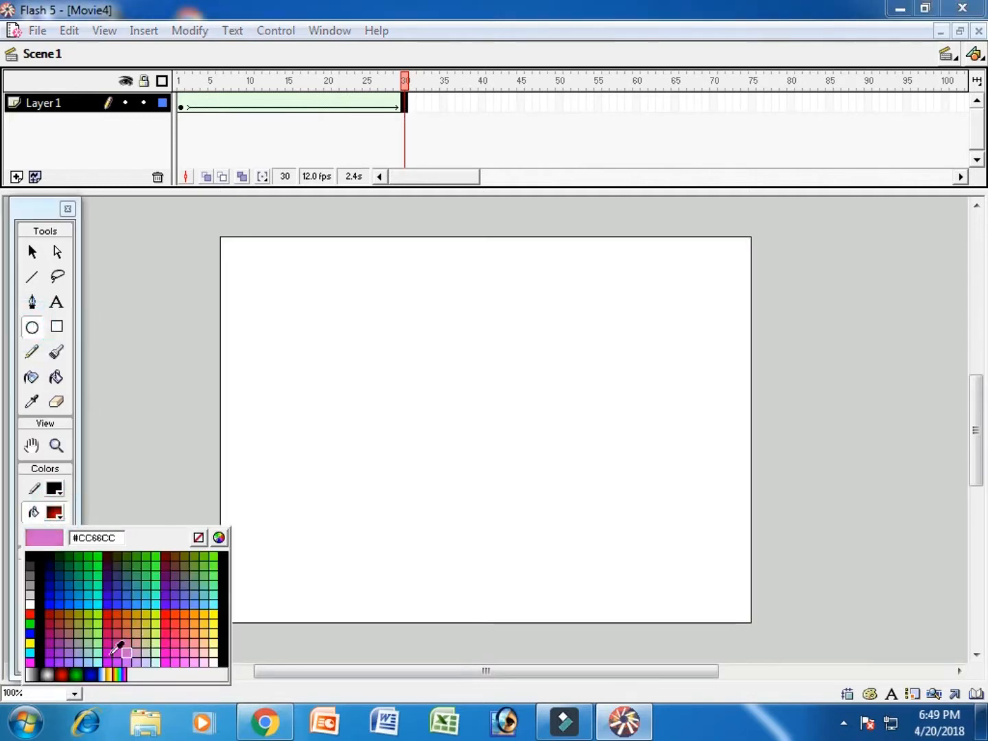
left_click(82, 674)
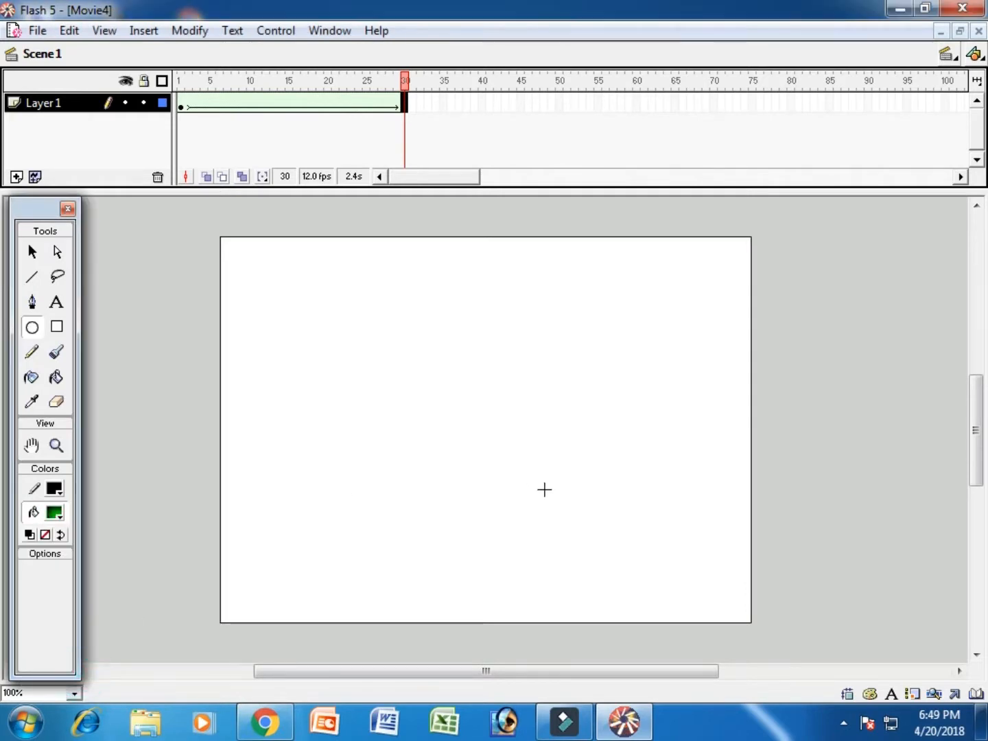
left_click_drag(540, 470, 677, 606)
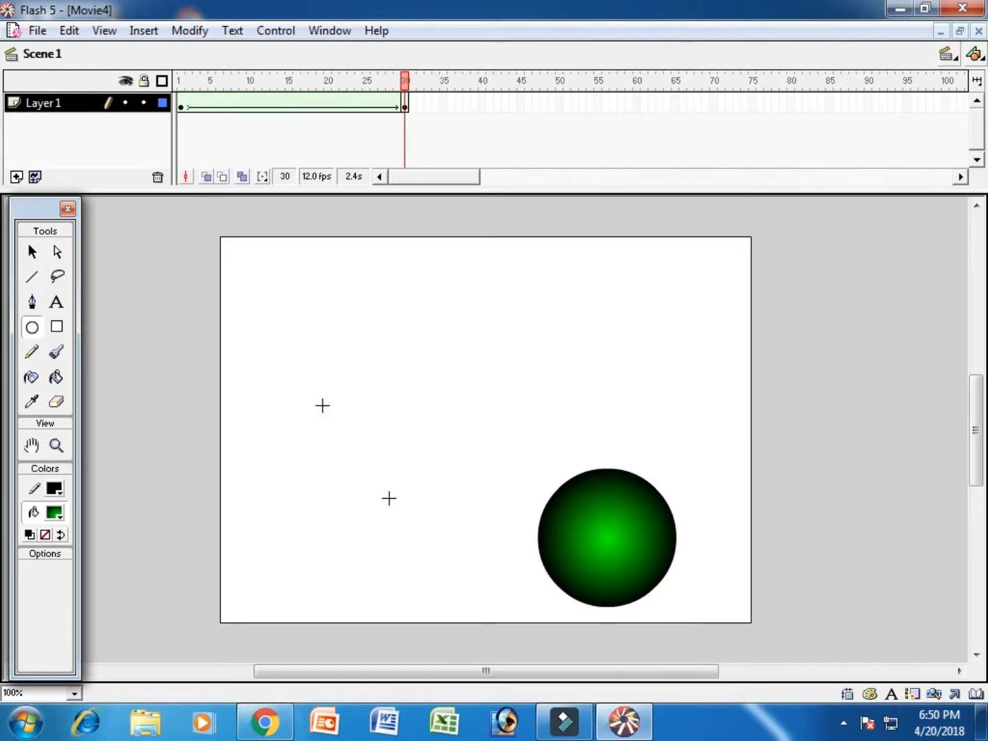
- Insert a blank keyframe at frame 60 and draw a wide, flat rectangle with a black-and-white gradient across the stage's middle
left_click(636, 104)
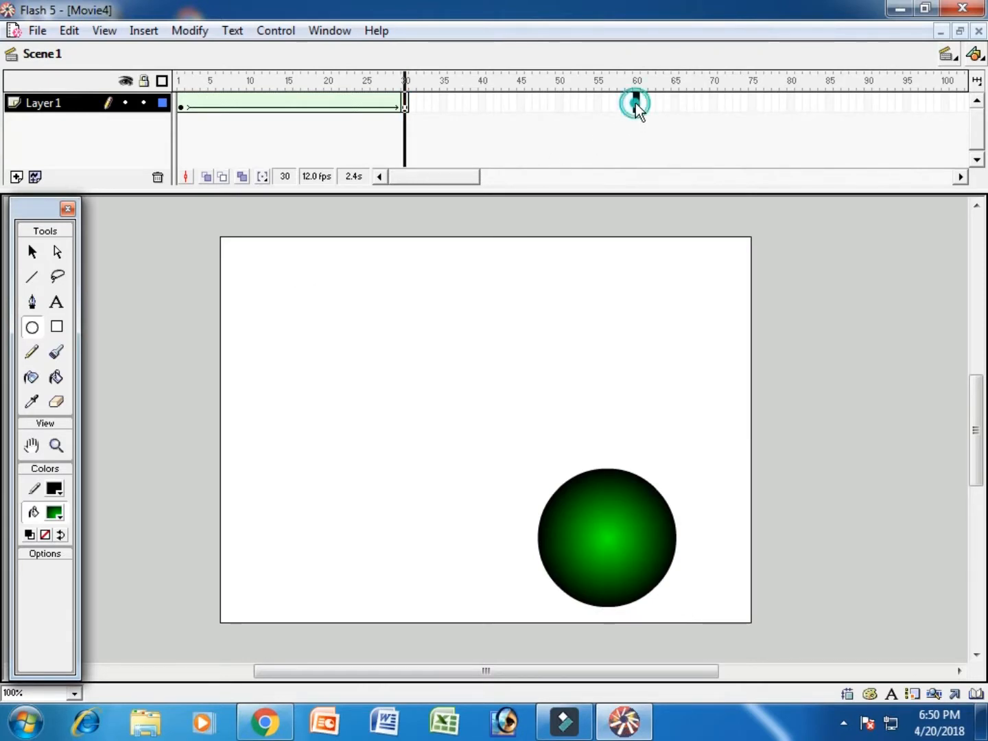
key("F7")
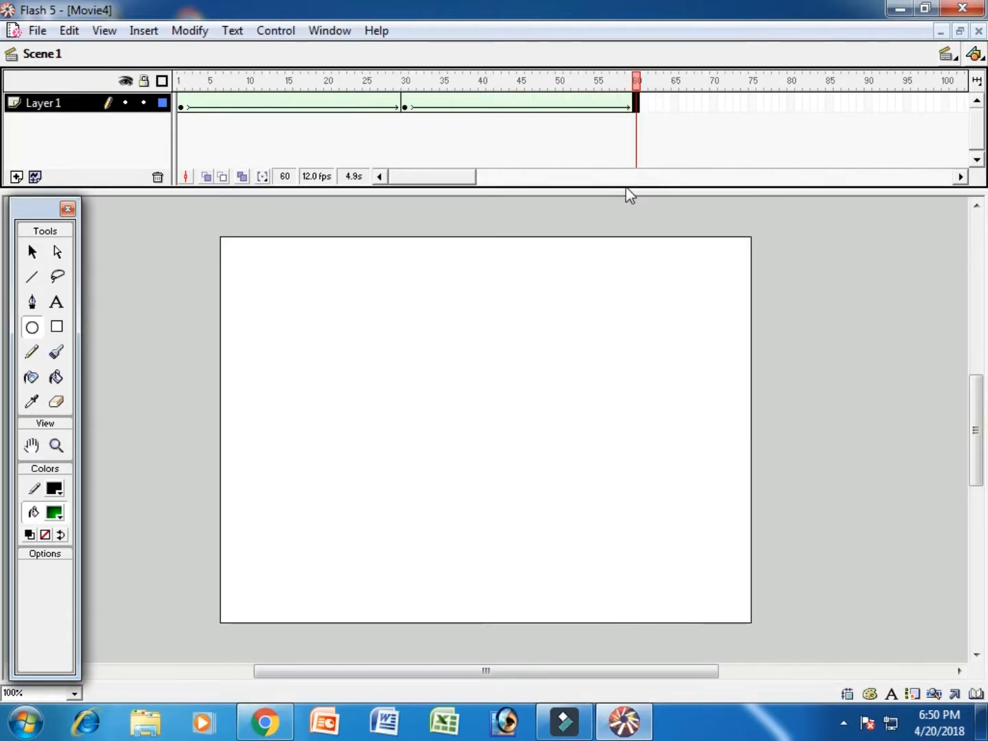
left_click(57, 328)
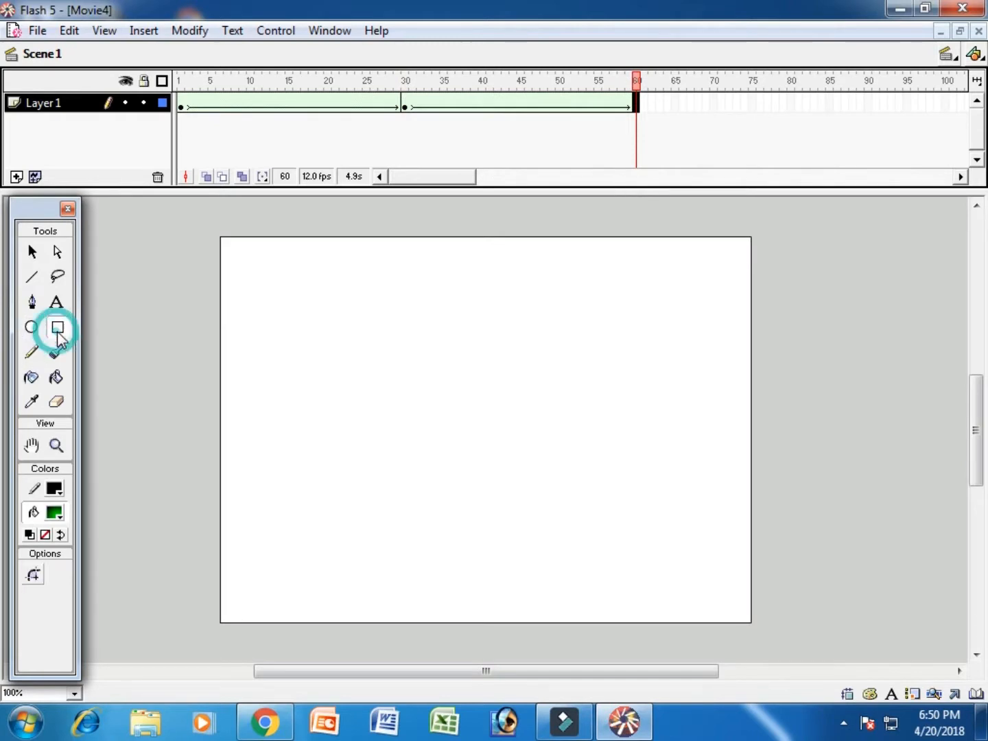
left_click(54, 512)
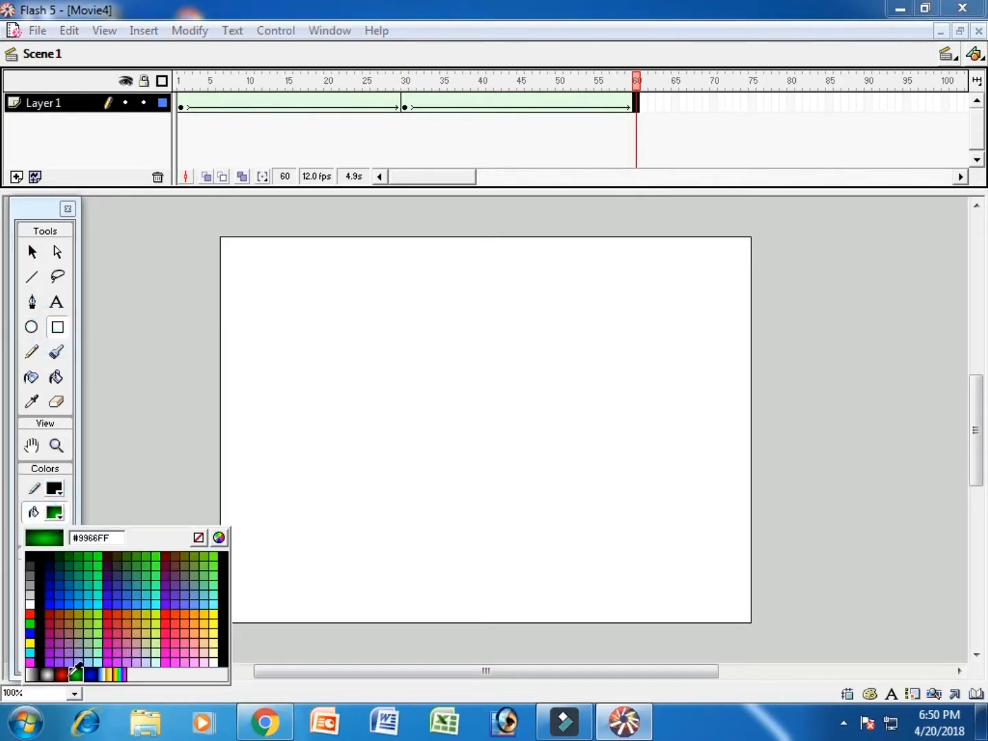
left_click(32, 674)
left_click_drag(244, 403, 711, 471)
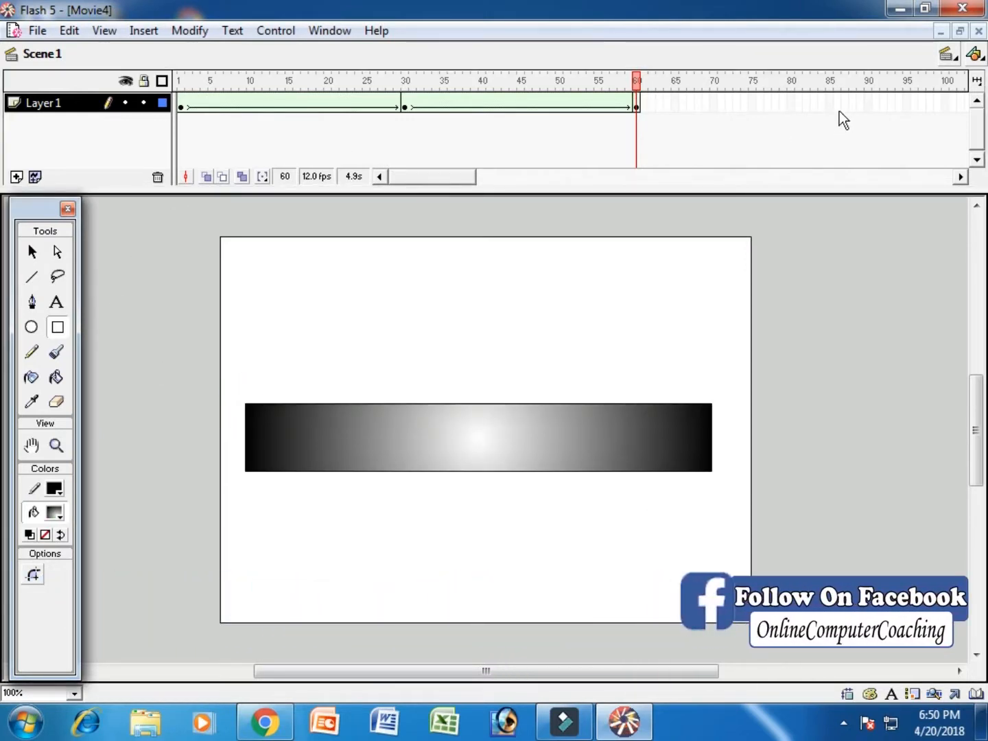
- Insert a blank keyframe at frame 90 and draw a large circle with a blue radial gradient filling most of the stage's height
left_click(868, 103)
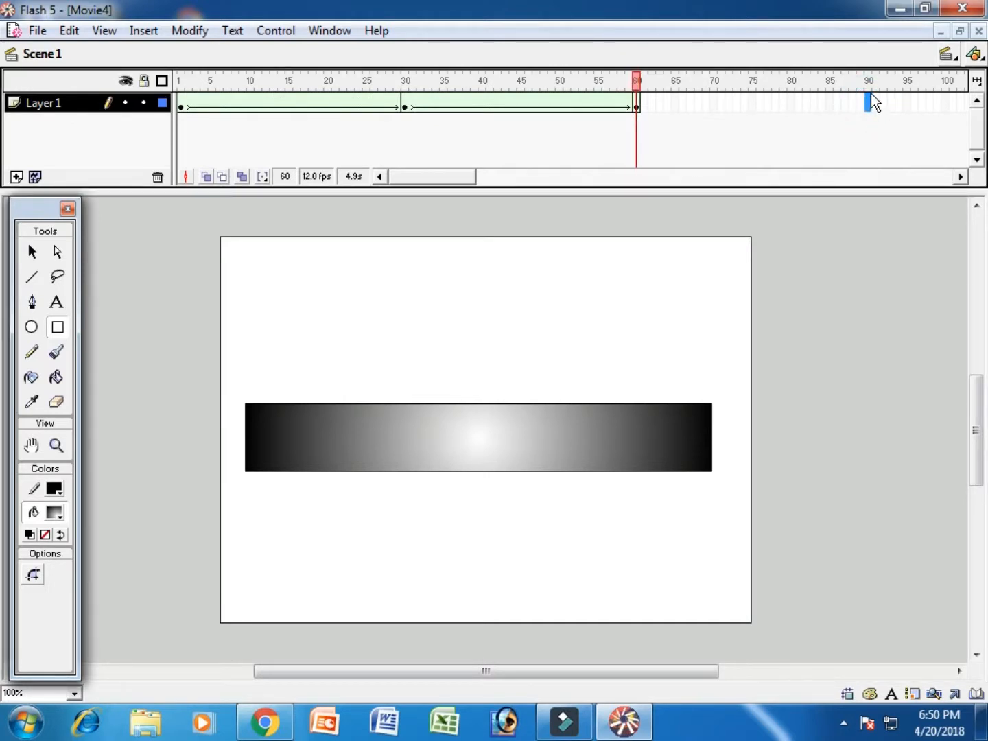
key("F7")
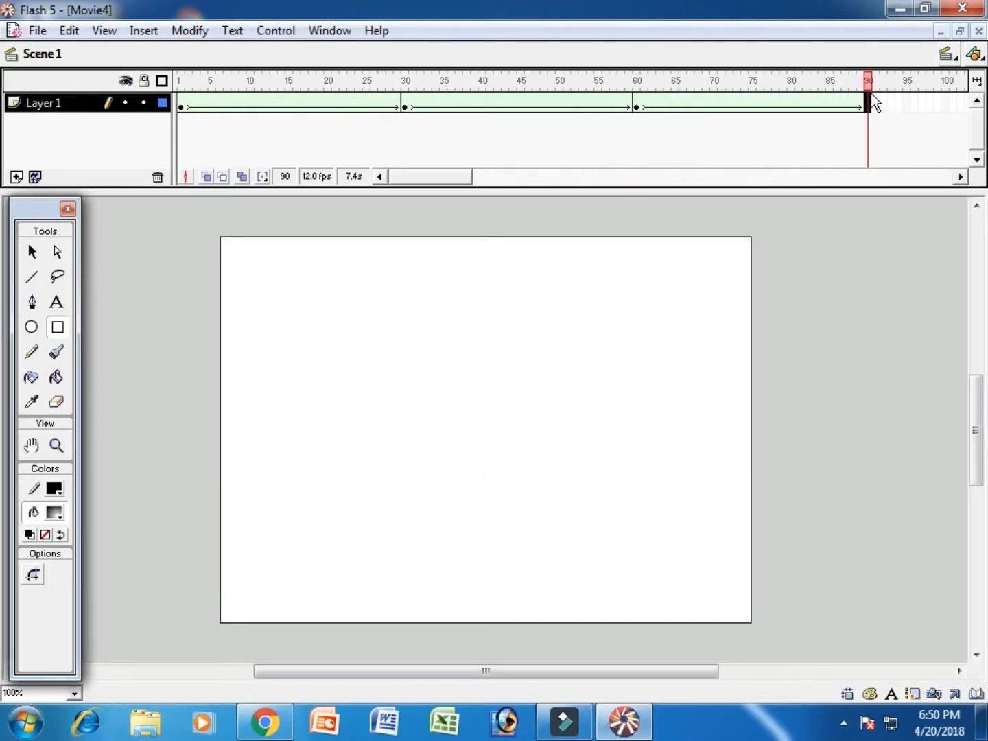
left_click(31, 327)
left_click(55, 512)
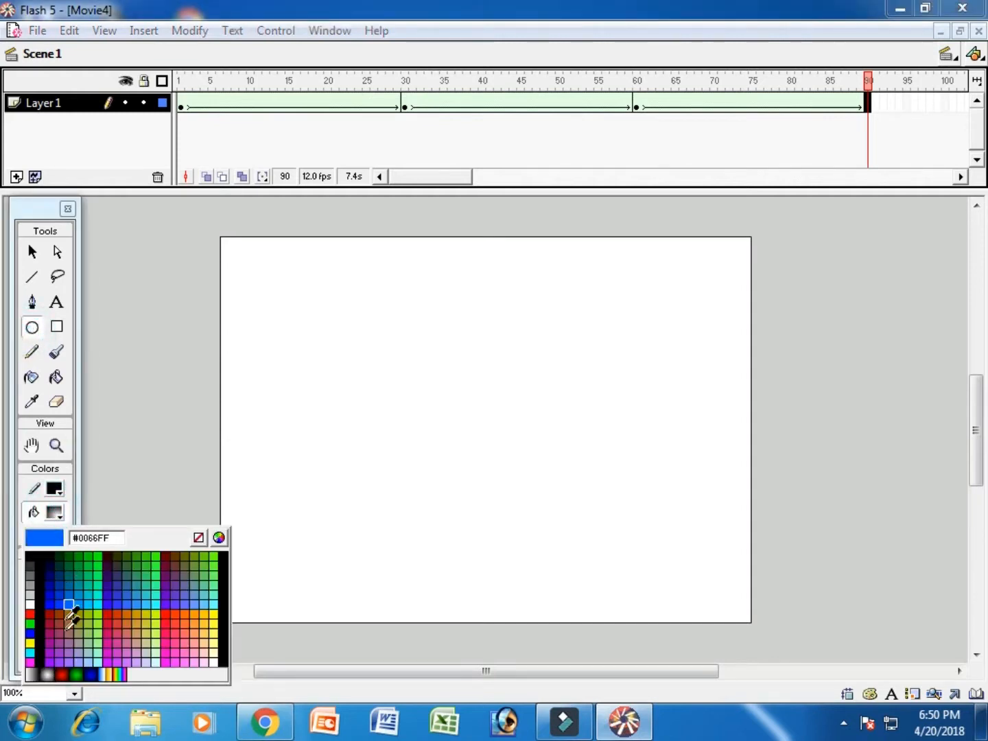
left_click(92, 673)
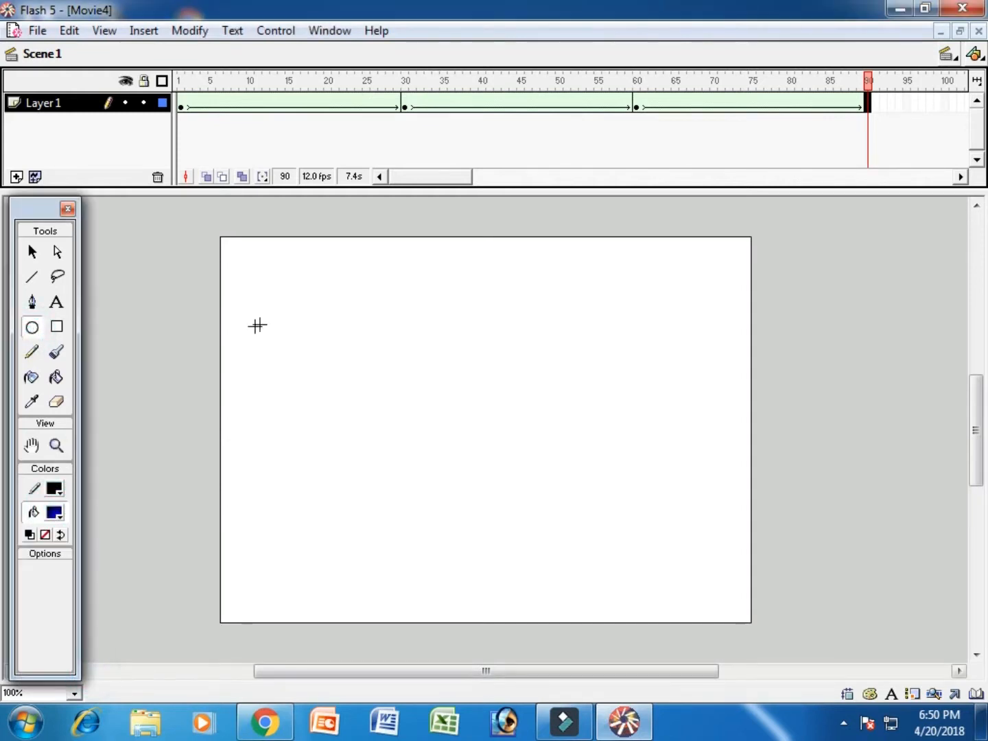
left_click_drag(281, 273, 607, 600)
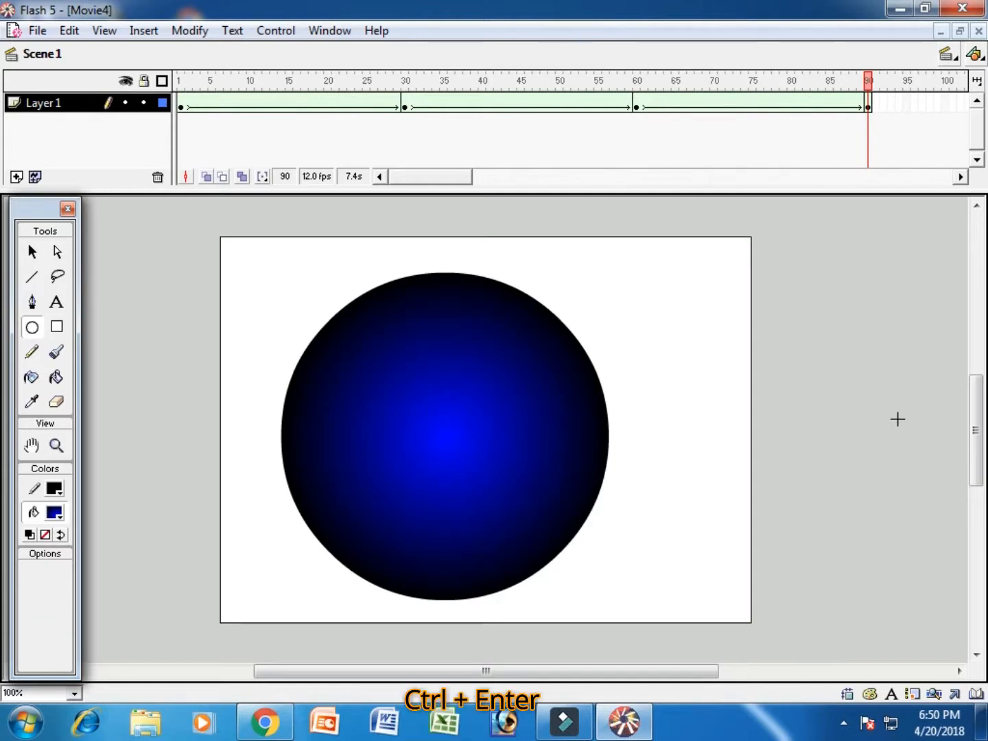
- Test the movie to preview the shape animation, and close Movie4 without saving the changes
key("ctrl+Return")
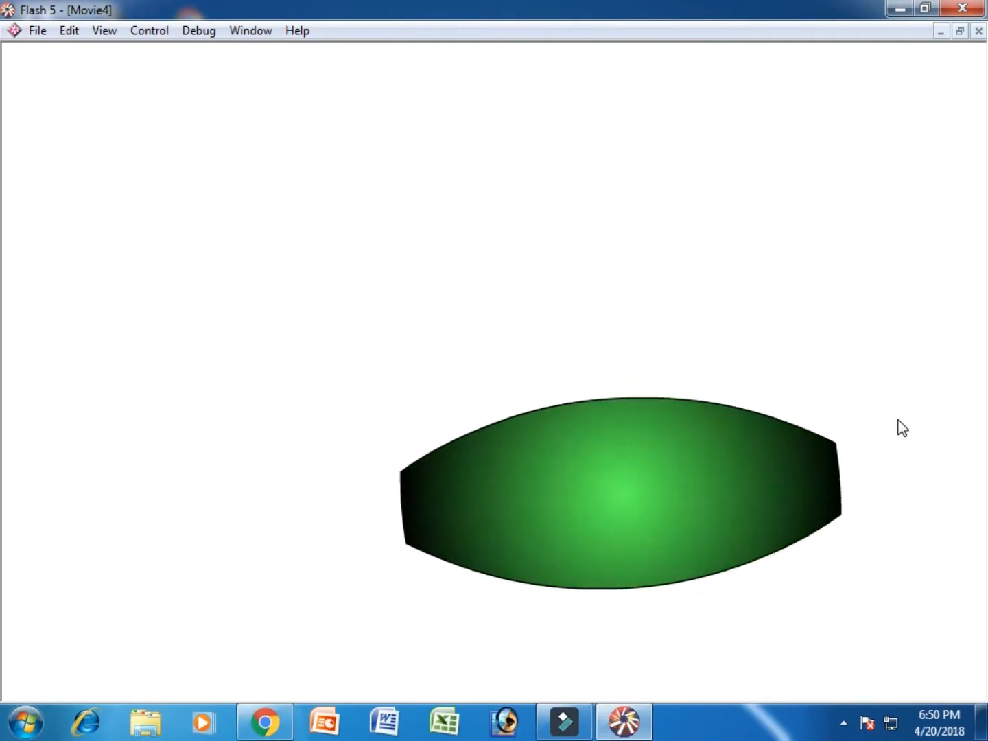
key("ctrl+w")
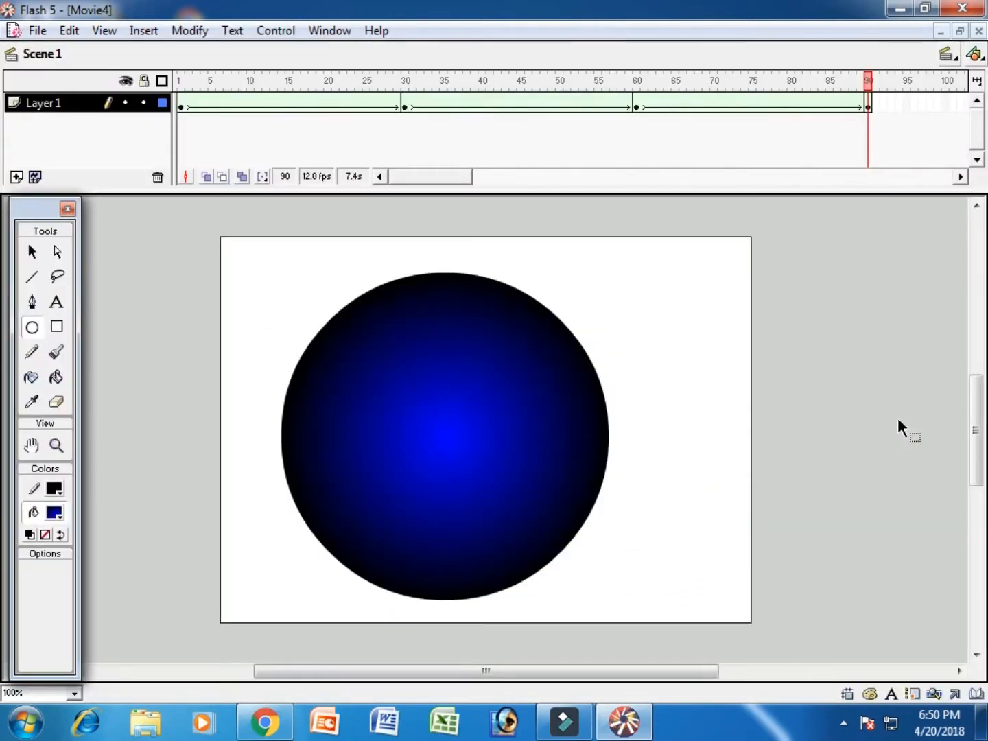
key("ctrl+w")
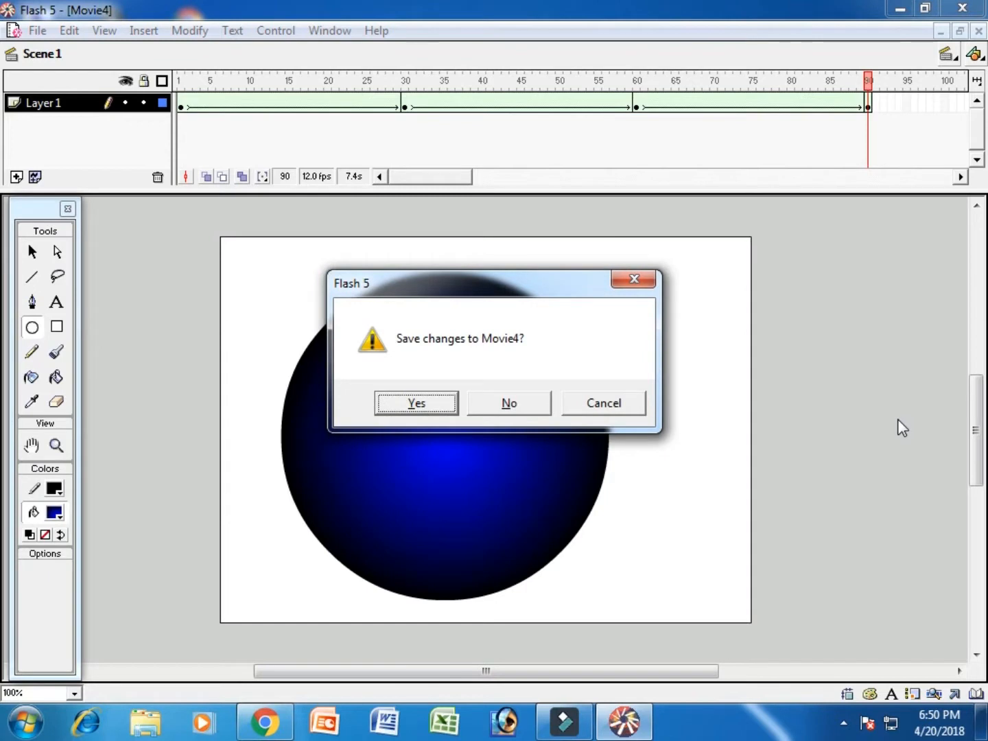
key("n")
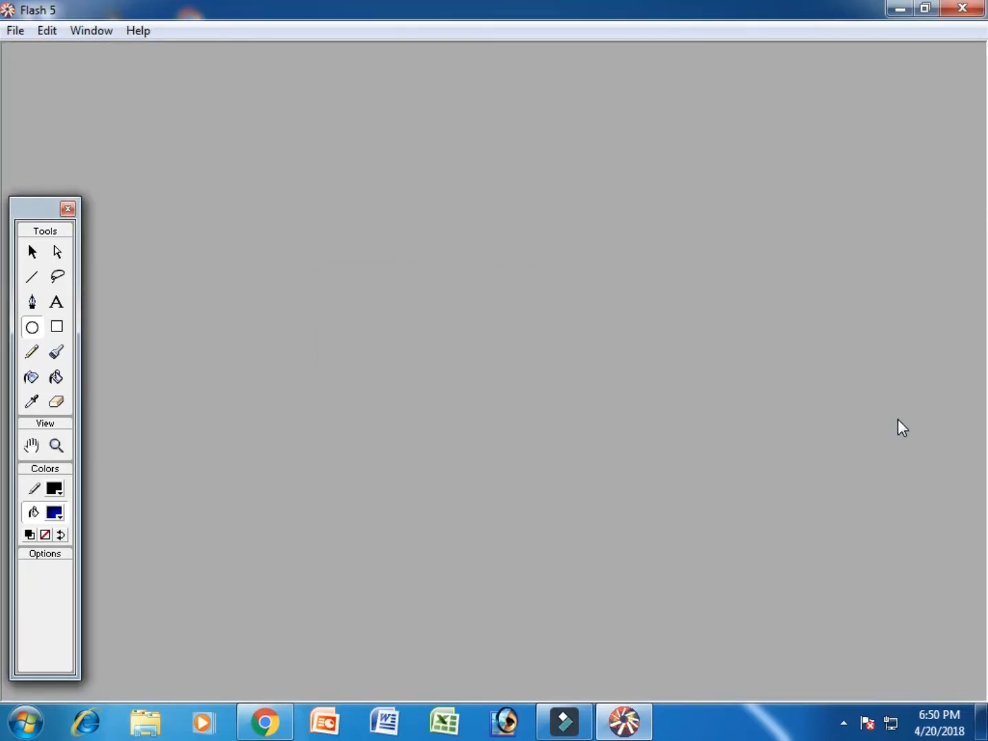
- Create a new movie and draw a tall oval with orange #FF9900 fill and matching outline in the stage's lower-right area
key("ctrl+n")
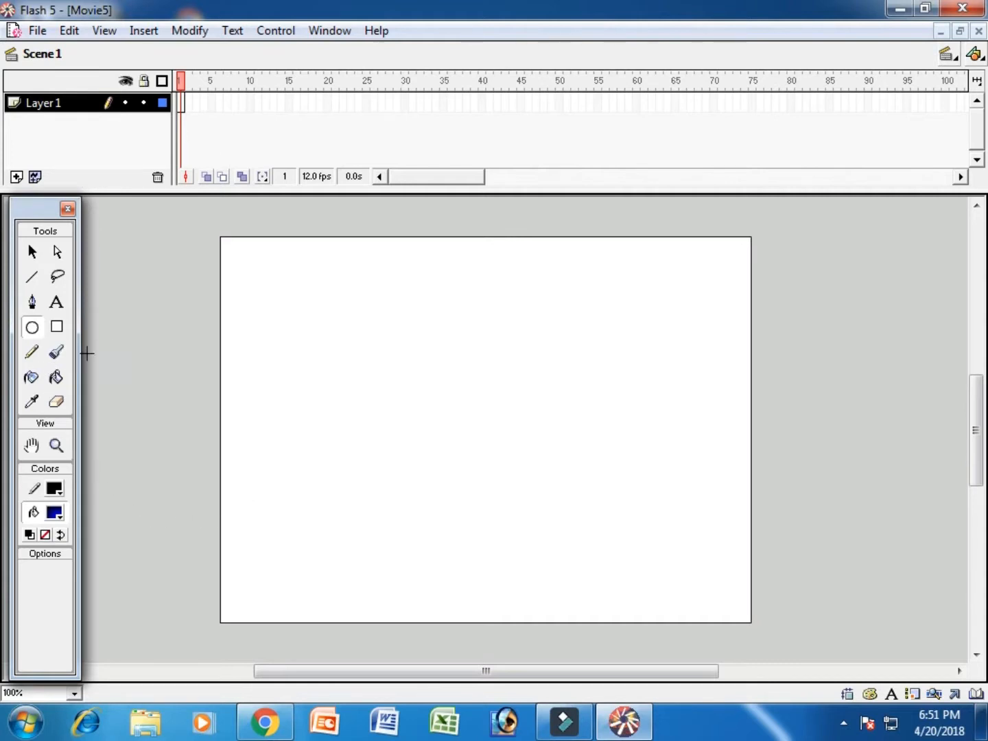
left_click(33, 333)
left_click(58, 516)
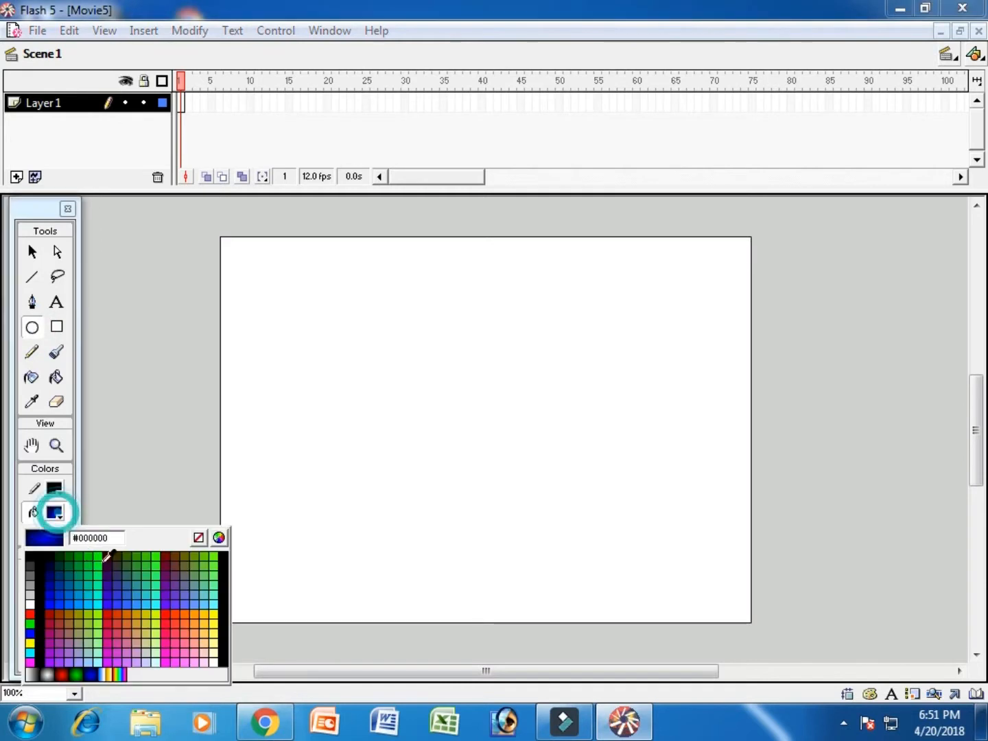
left_click(196, 612)
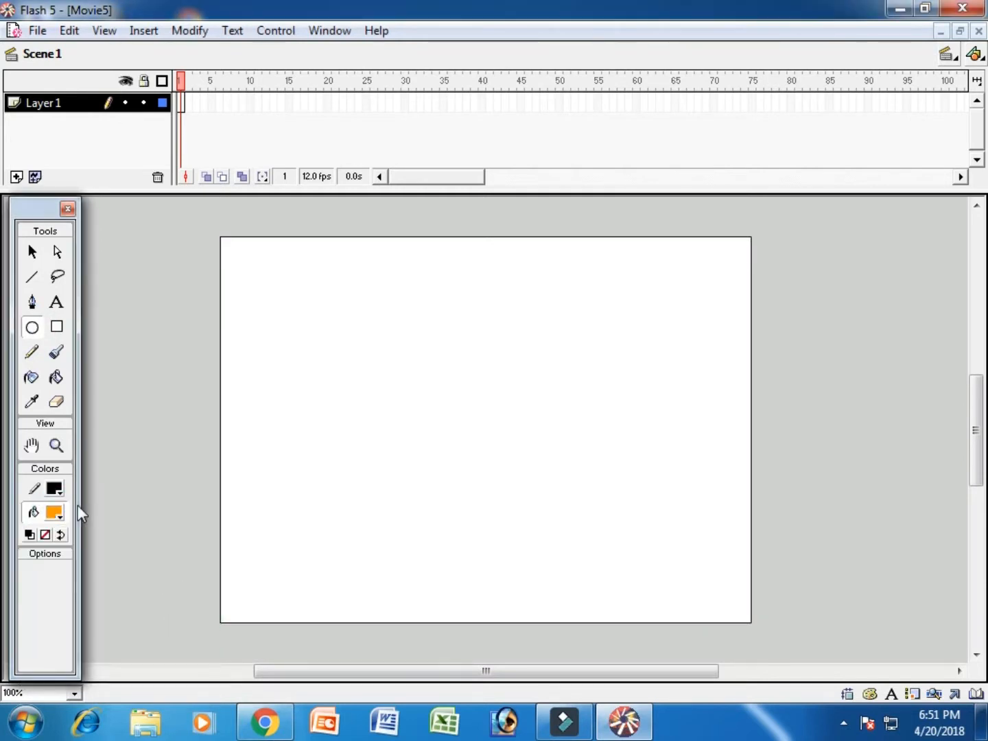
left_click(55, 488)
left_click(194, 588)
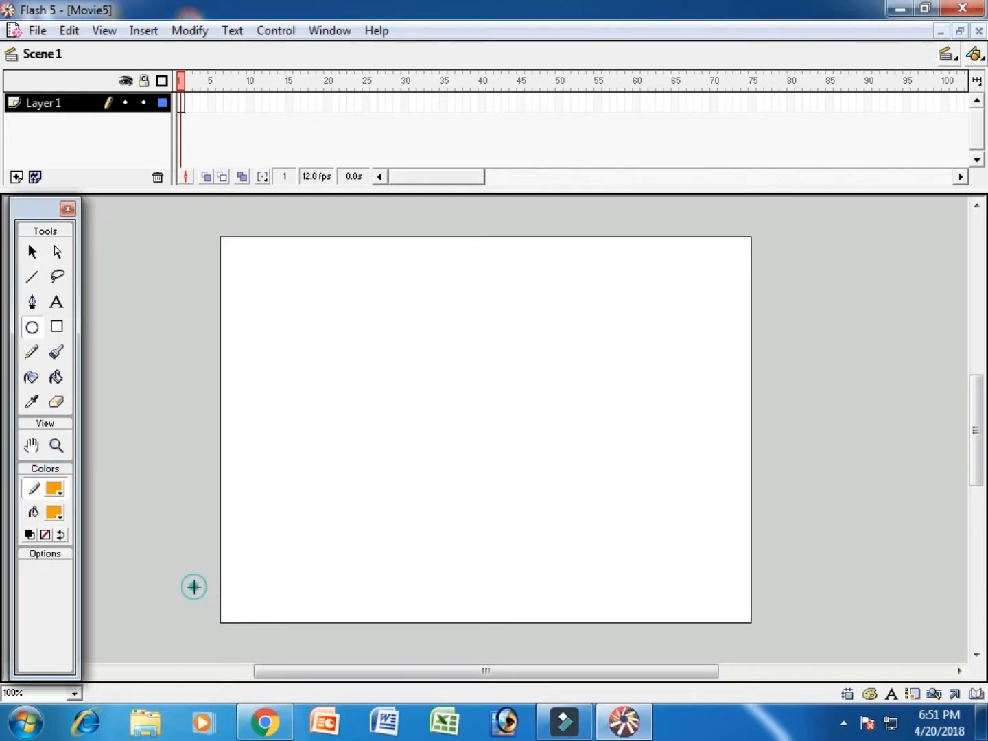
left_click_drag(533, 342, 691, 603)
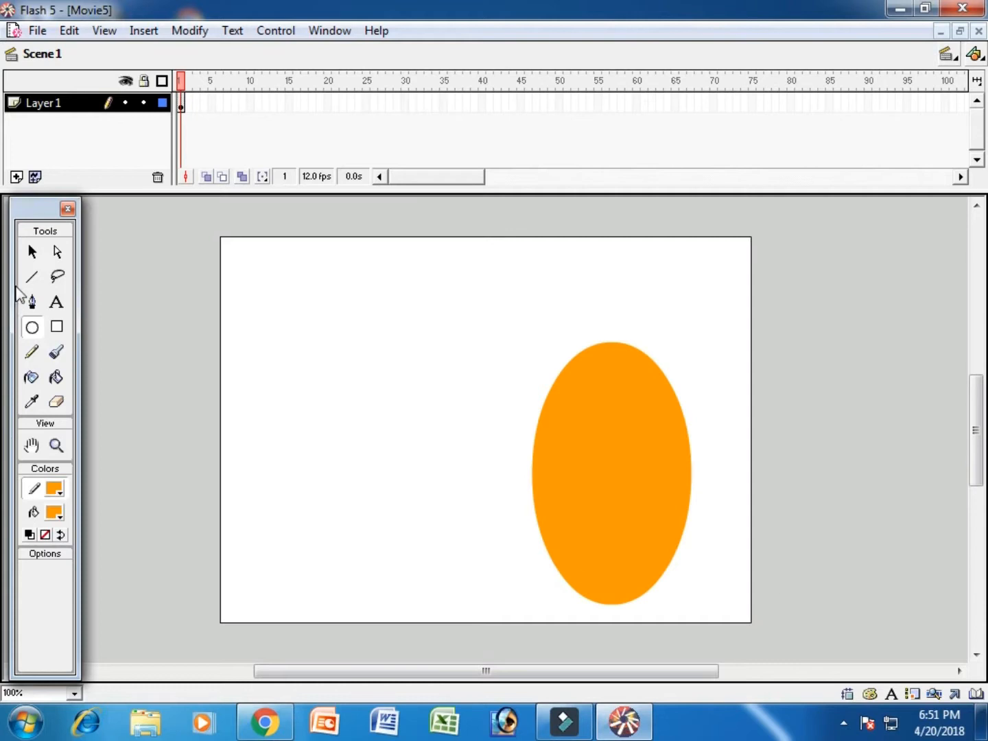
- Recolor the oval's outline and fill to yellow #FFCC00
left_click(33, 252)
left_click(616, 511)
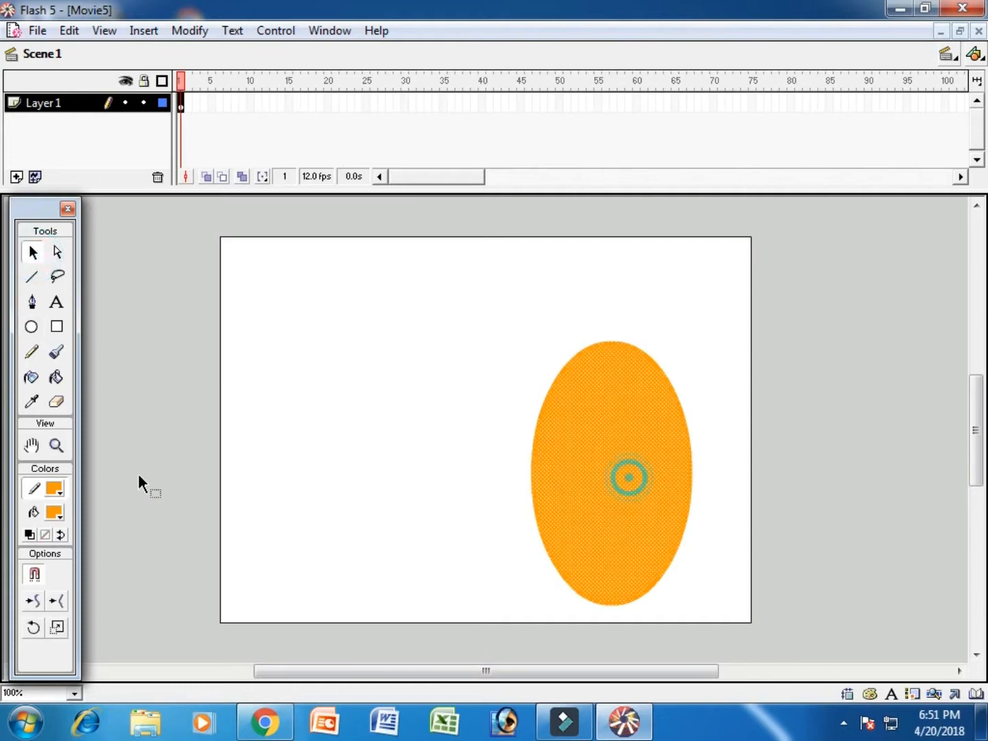
left_click(61, 490)
left_click(203, 590)
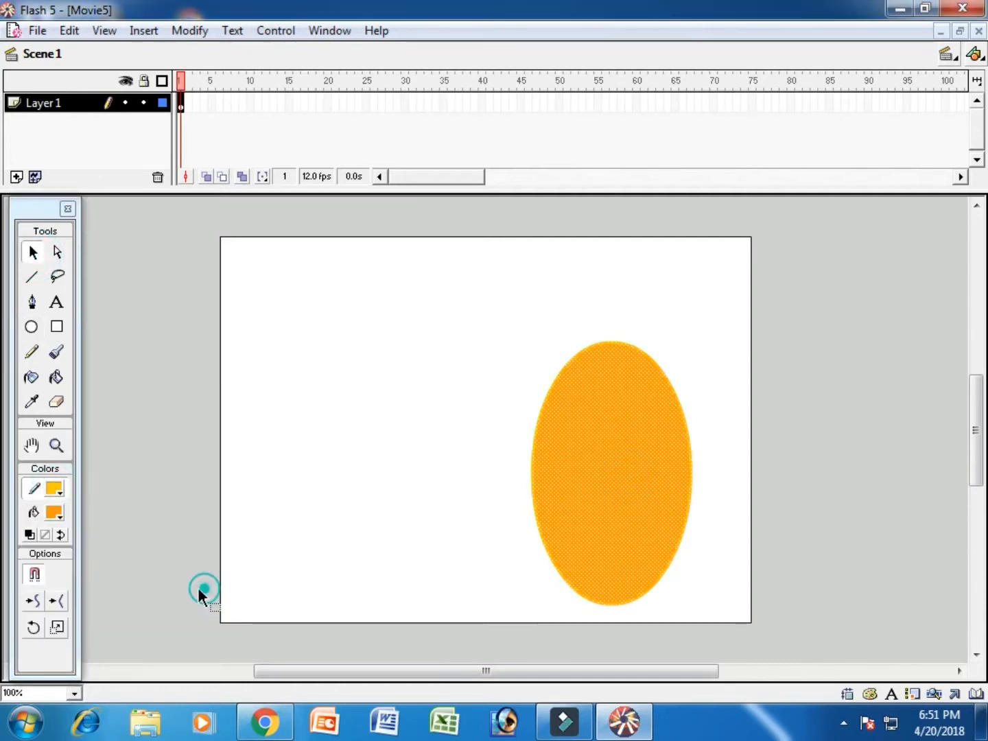
left_click(58, 513)
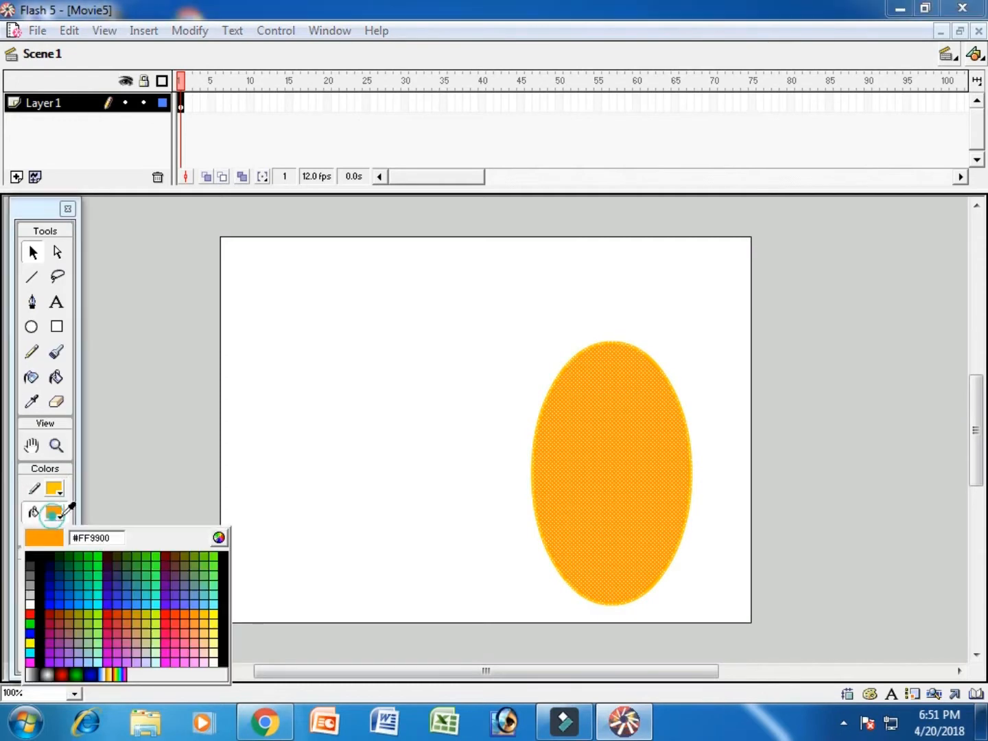
left_click(204, 608)
left_click(338, 444)
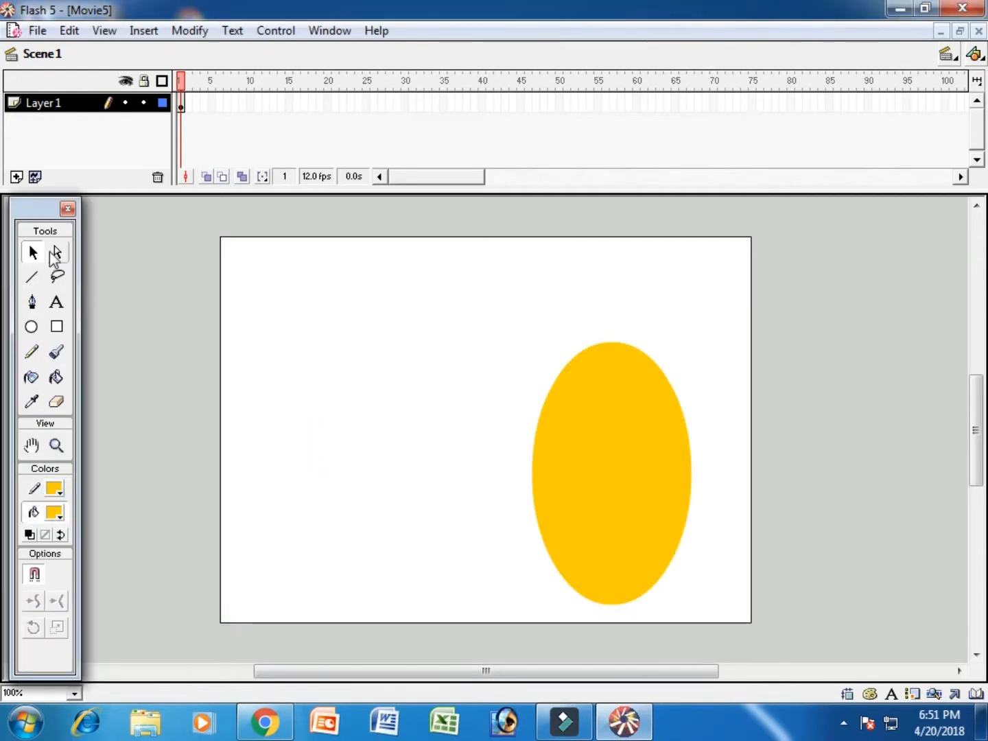
- Bend the oval's lower-left edge inward to form a mango shape and draw a short vertical stem line on its top
left_click(56, 254)
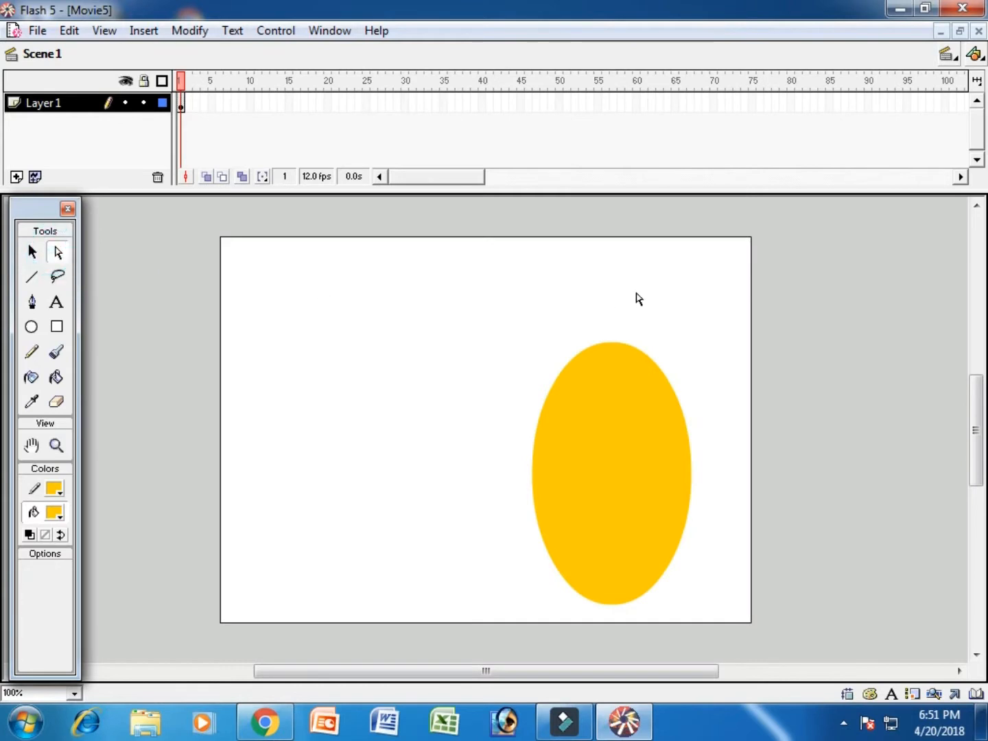
left_click_drag(499, 295, 778, 652)
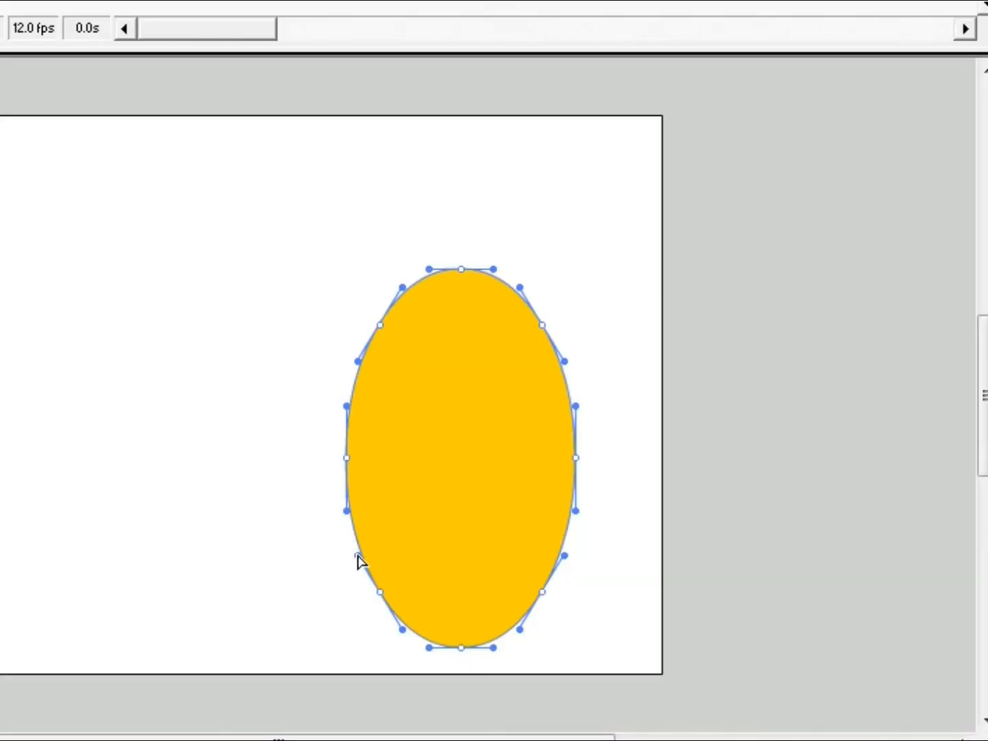
left_click_drag(357, 555, 400, 554)
left_click(275, 552)
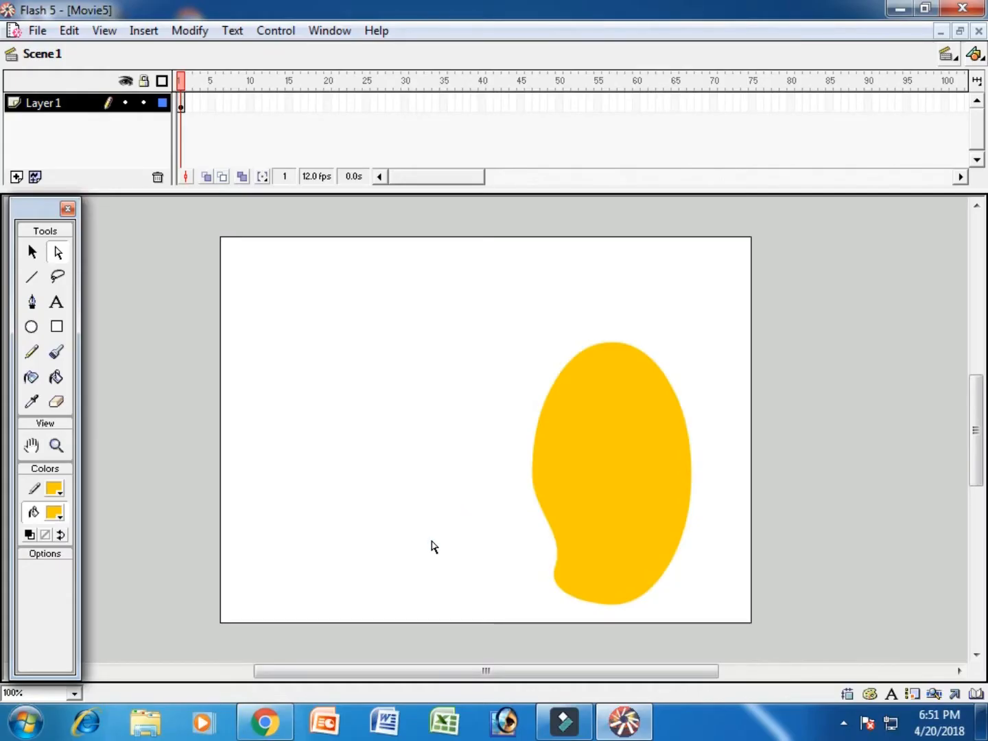
left_click(33, 278)
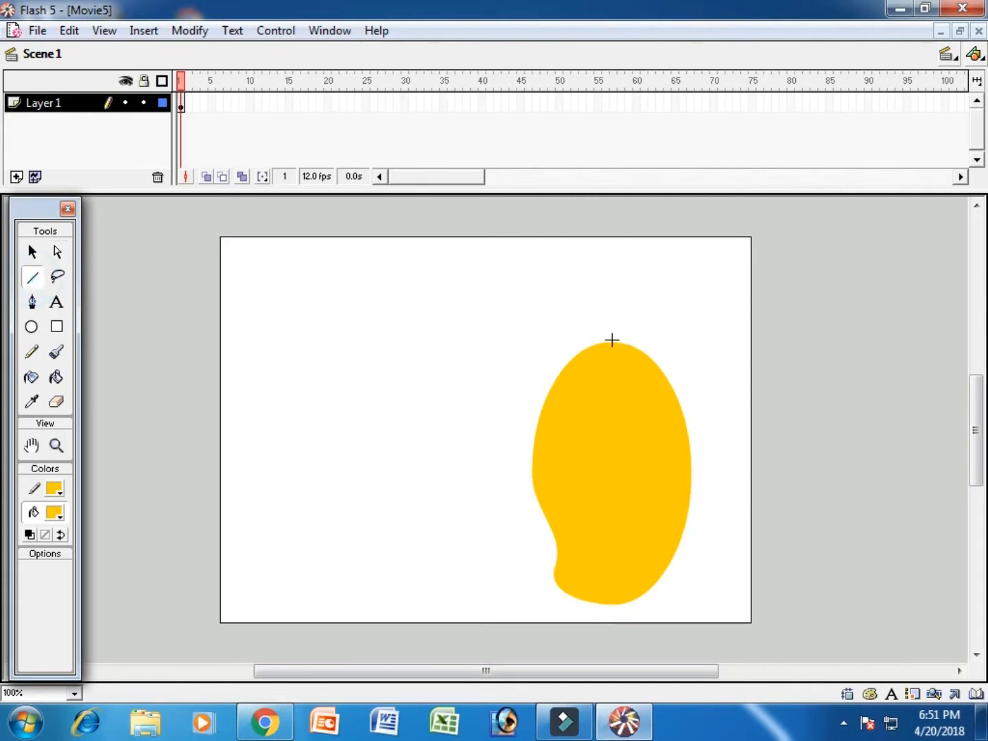
left_click_drag(610, 342, 610, 301)
- Set the tweening of frame 1 to Shape
left_click(183, 104)
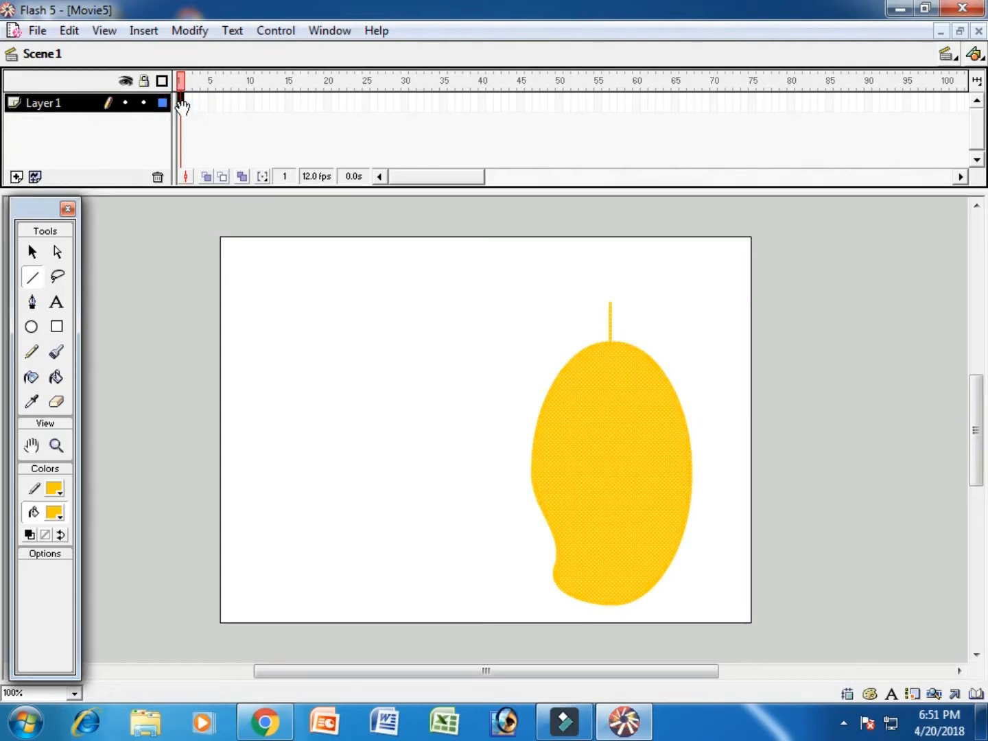
double_click(182, 104)
left_click(825, 306)
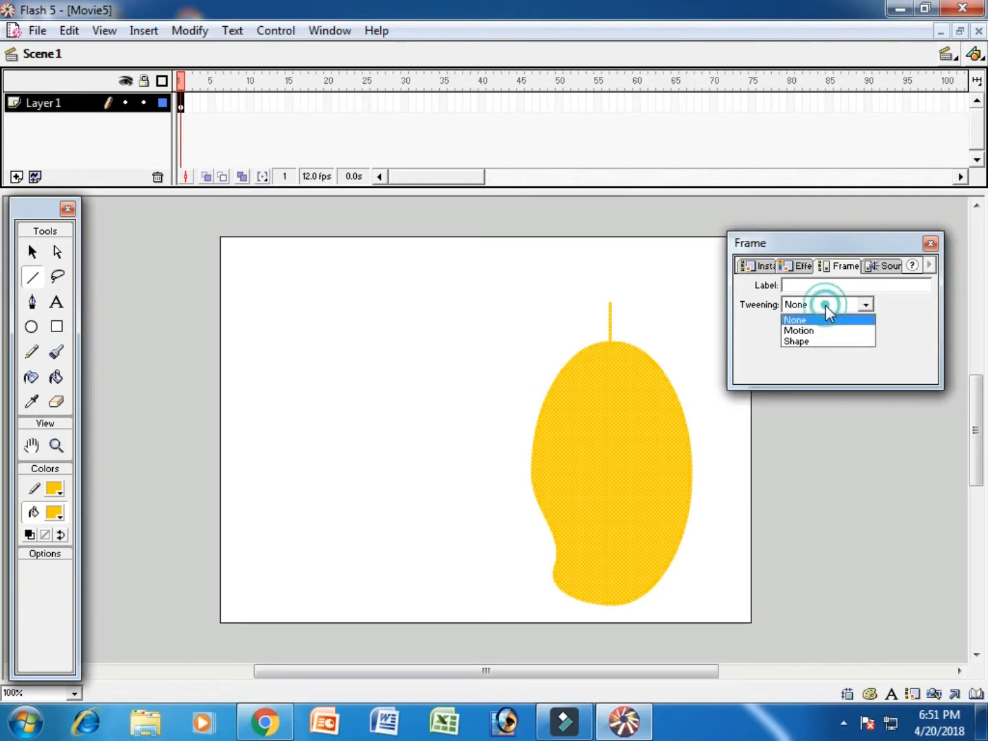
left_click(816, 341)
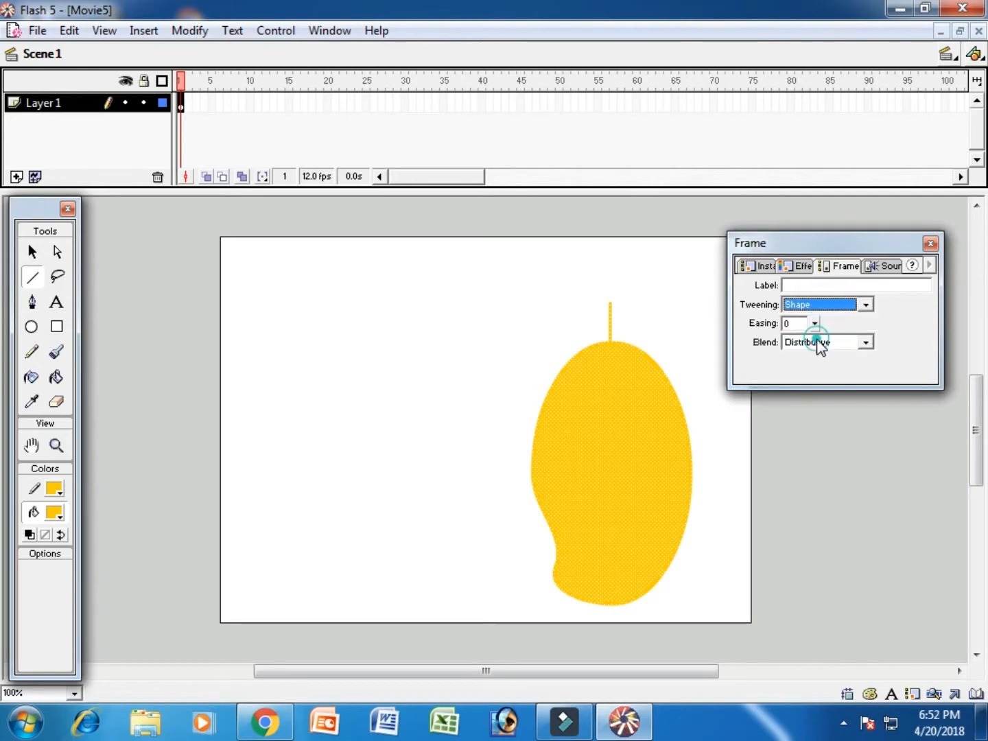
left_click(930, 244)
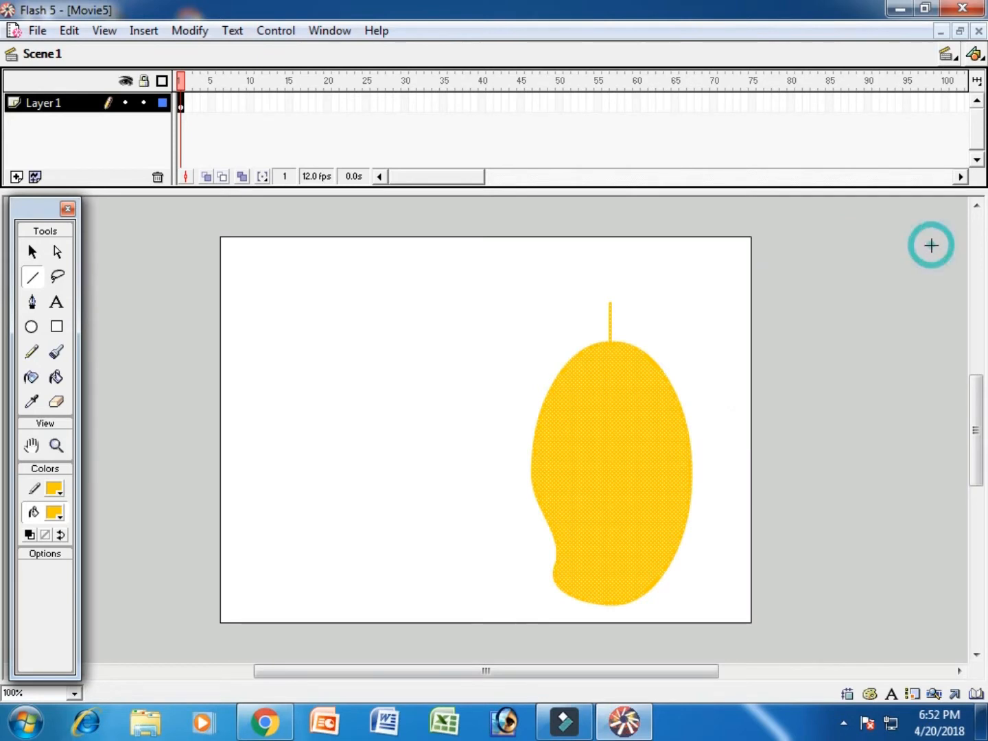
- Insert a blank keyframe at frame 40 and draw a large circle with a red radial gradient and red outline in the stage's lower middle
left_click(483, 102)
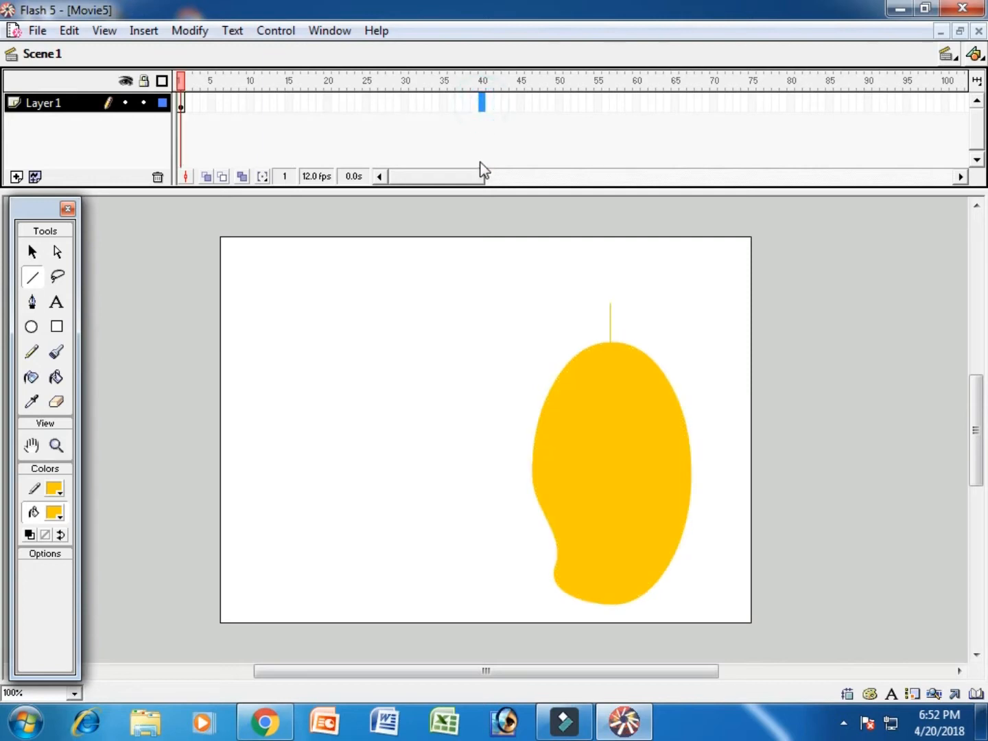
key("F7")
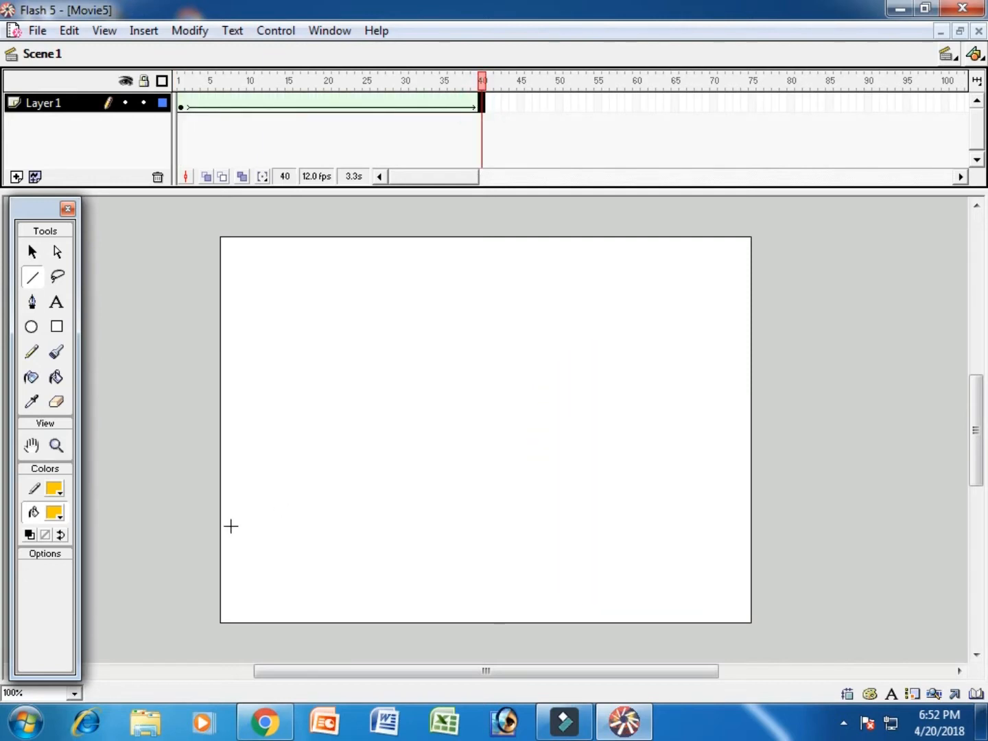
left_click(31, 327)
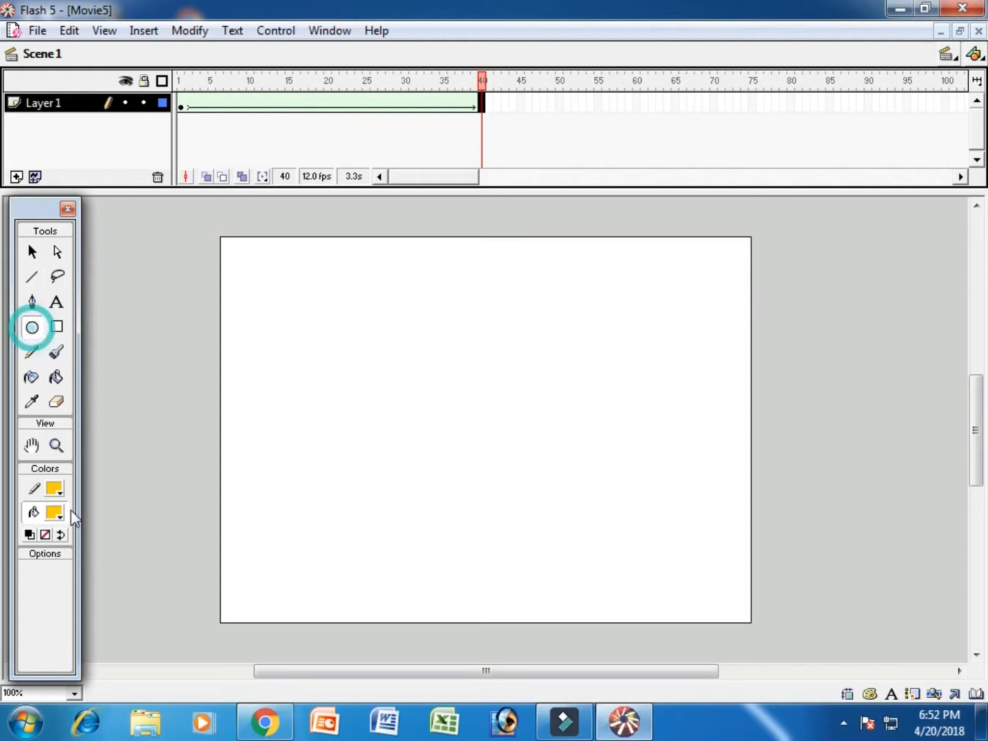
left_click(57, 514)
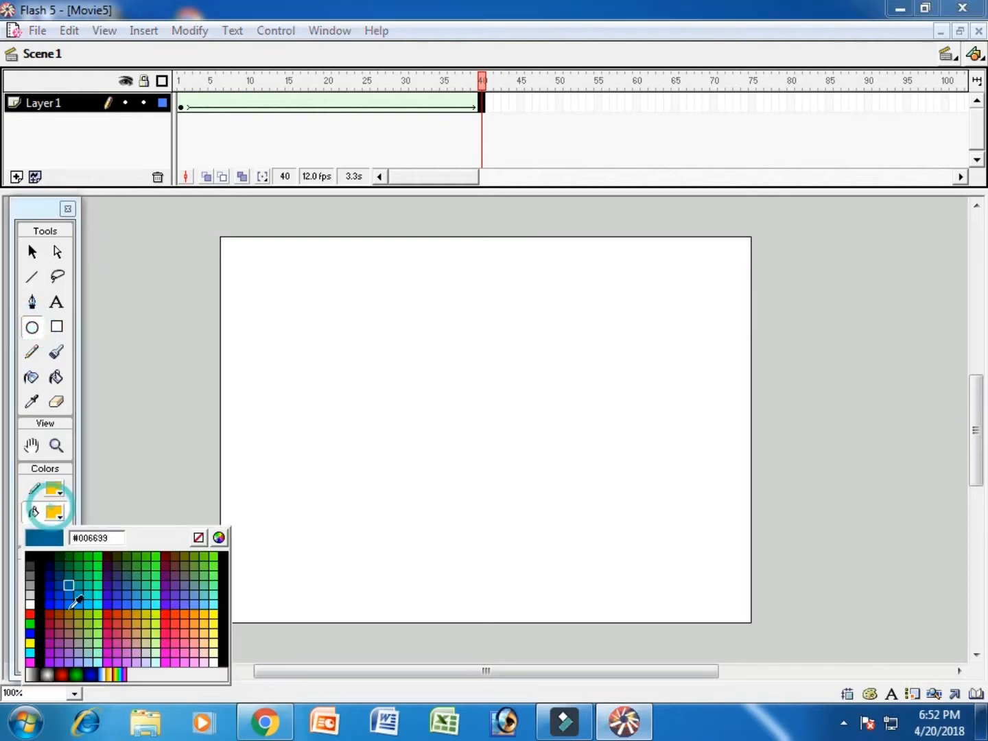
left_click(64, 674)
left_click(54, 488)
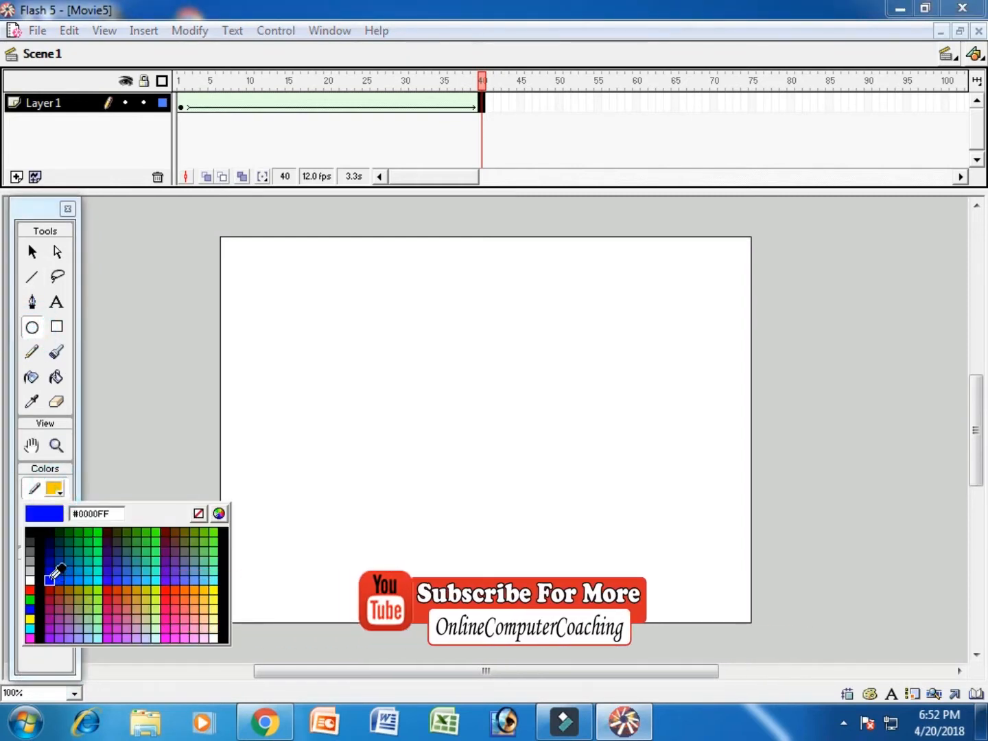
left_click(30, 590)
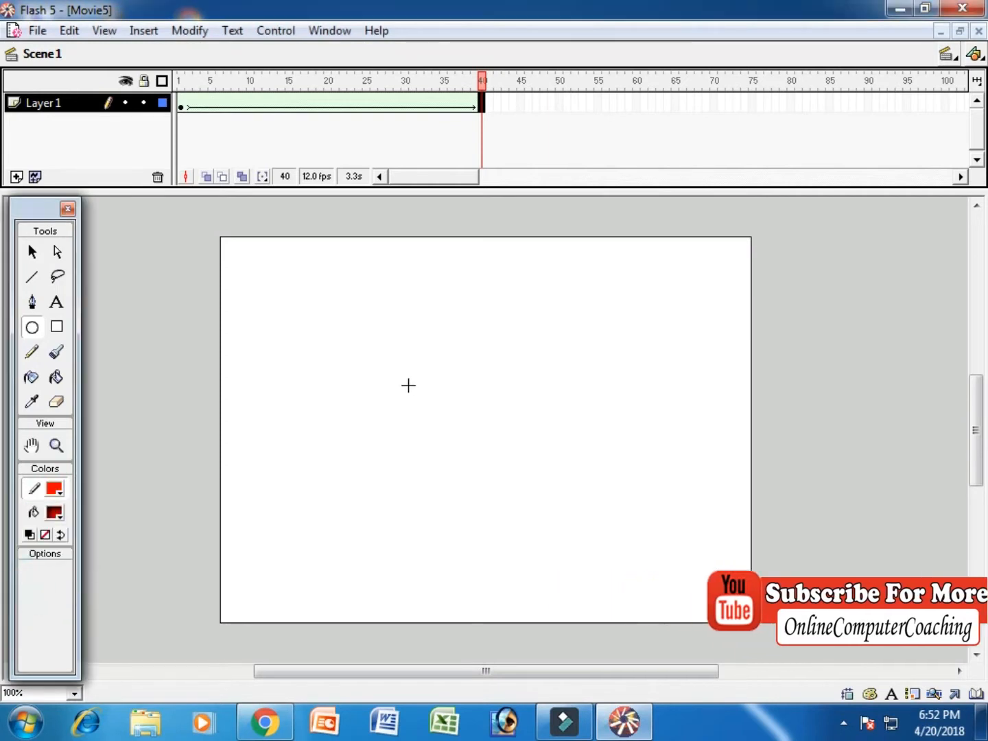
left_click_drag(401, 364, 640, 602)
- Move the red circle slightly up and left, and draw a short vertical red stem line on its top
left_click(32, 251)
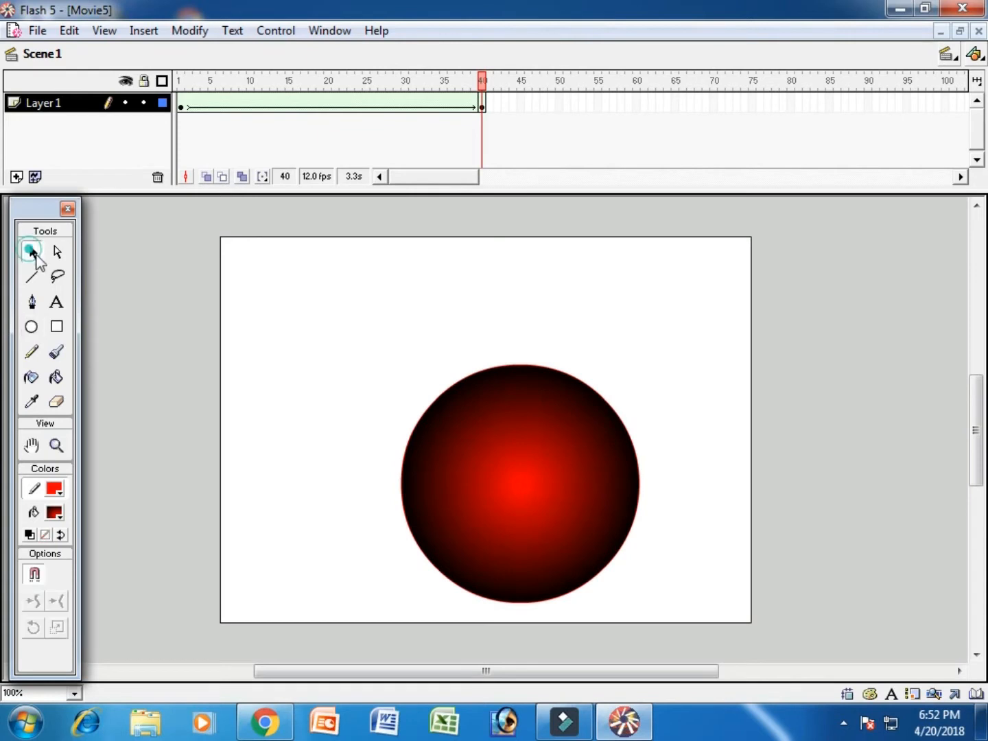
double_click(596, 482)
left_click_drag(582, 484, 546, 478)
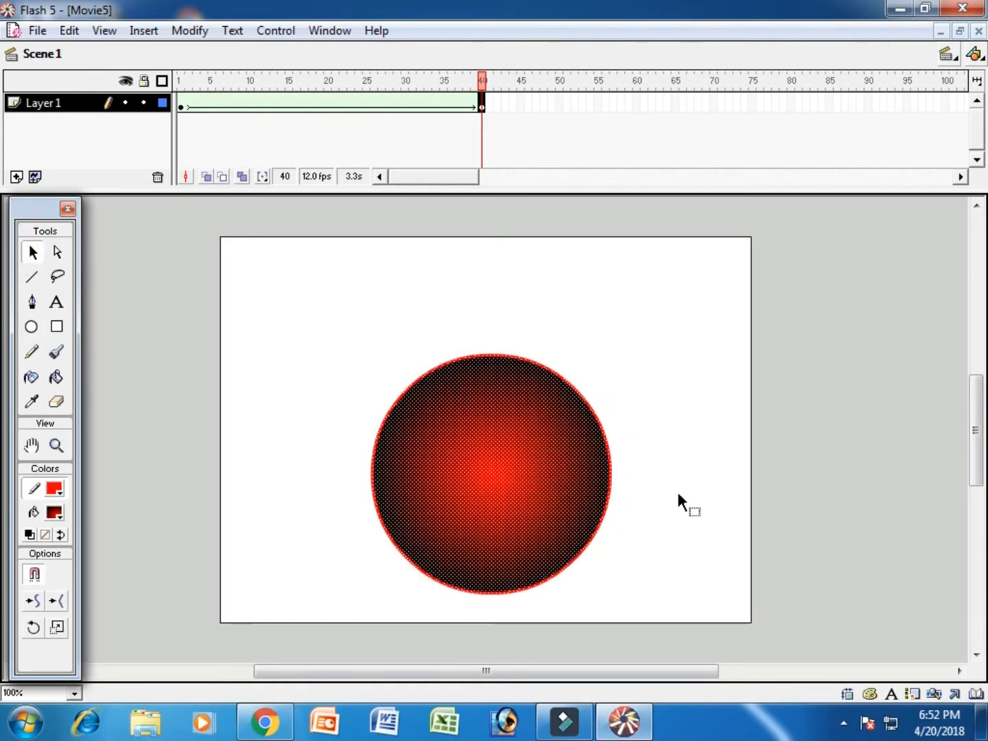
left_click(679, 497)
left_click(32, 276)
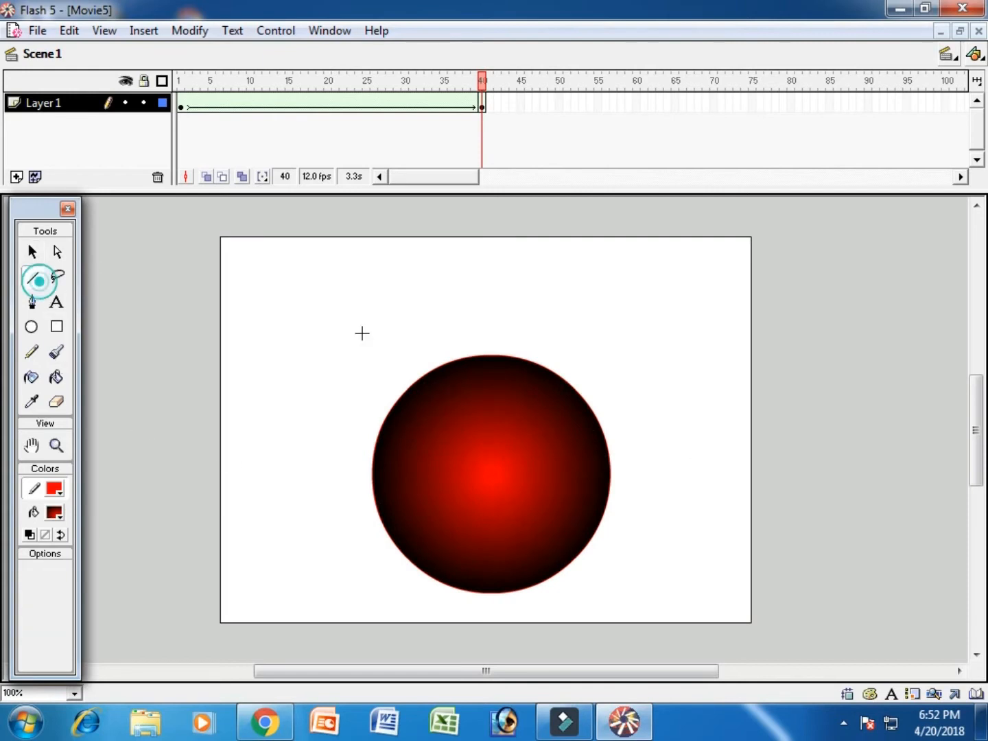
left_click_drag(490, 354, 489, 327)
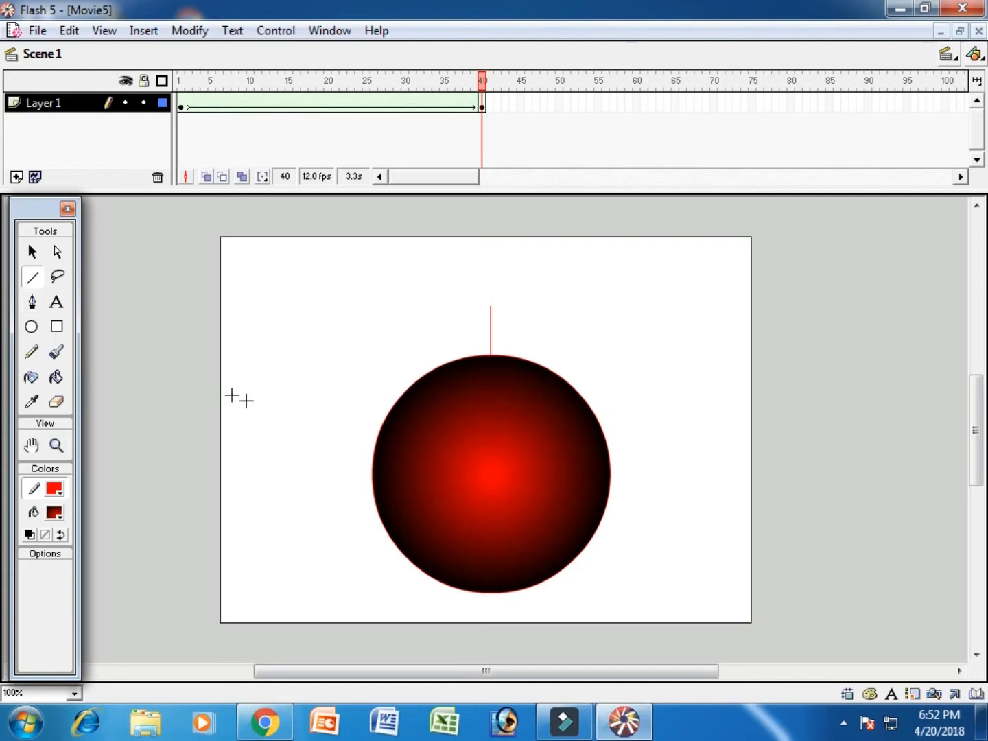
- Insert a blank keyframe at frame 80 and draw a slightly tall oval with brown fill and outline near the stage's center
left_click_drag(432, 184, 451, 183)
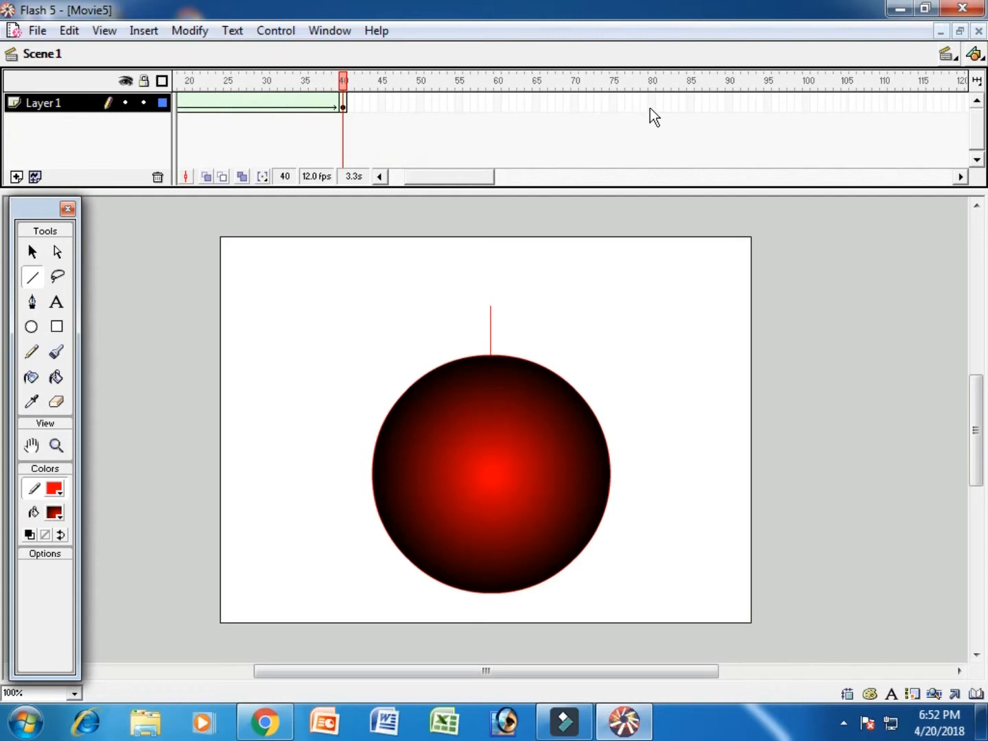
left_click(651, 104)
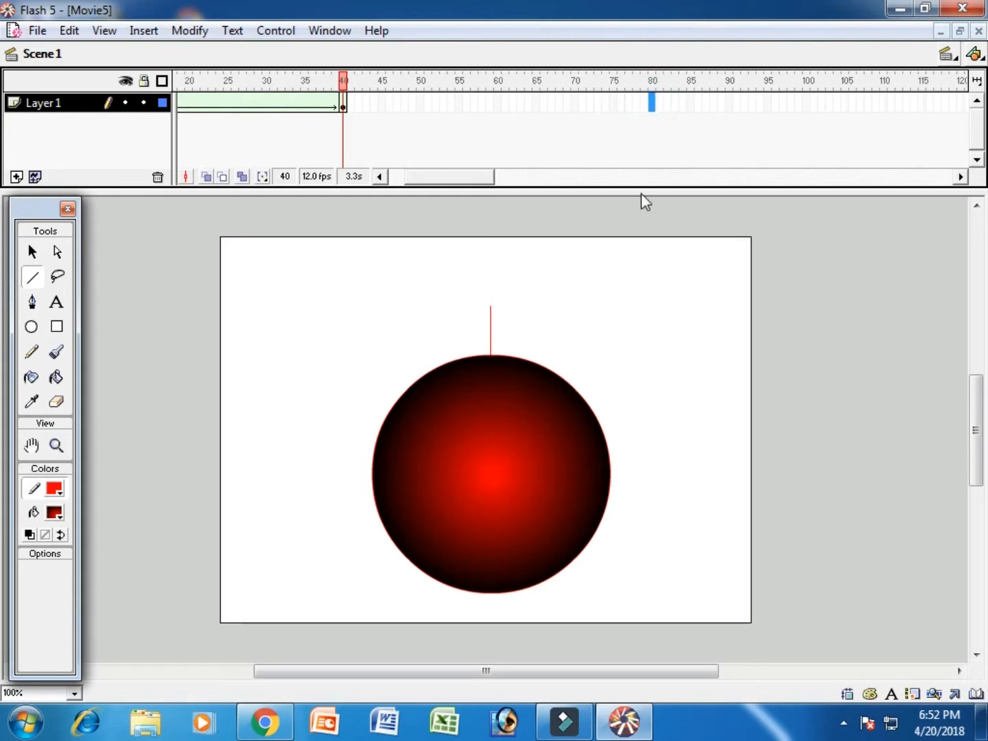
key("F7")
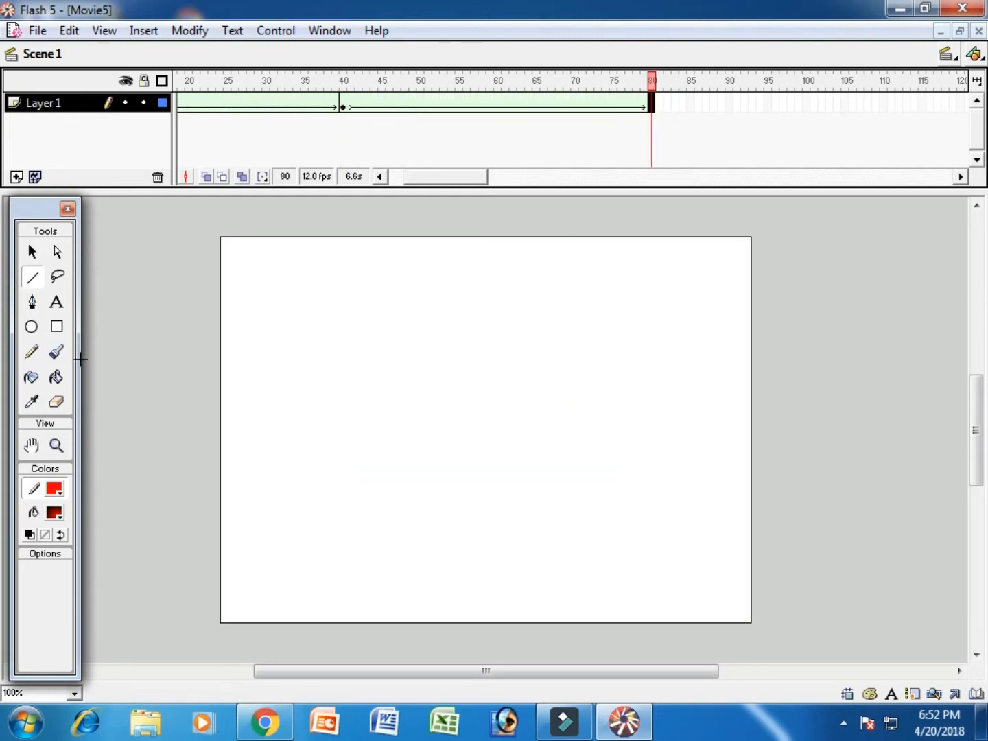
left_click(31, 327)
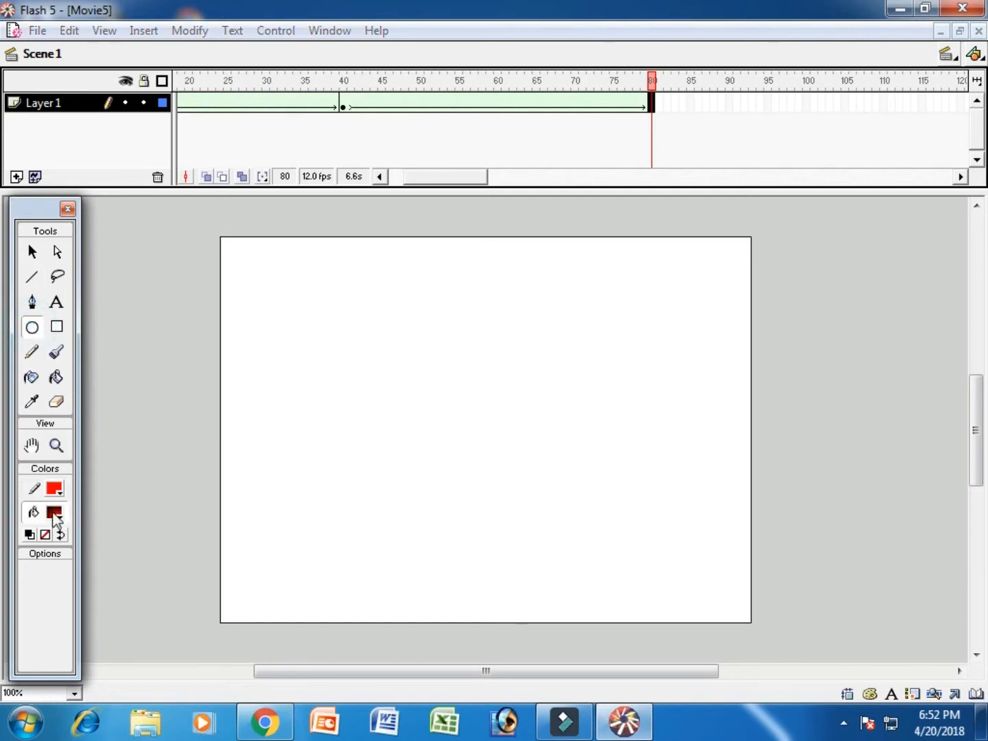
left_click(54, 512)
left_click(68, 615)
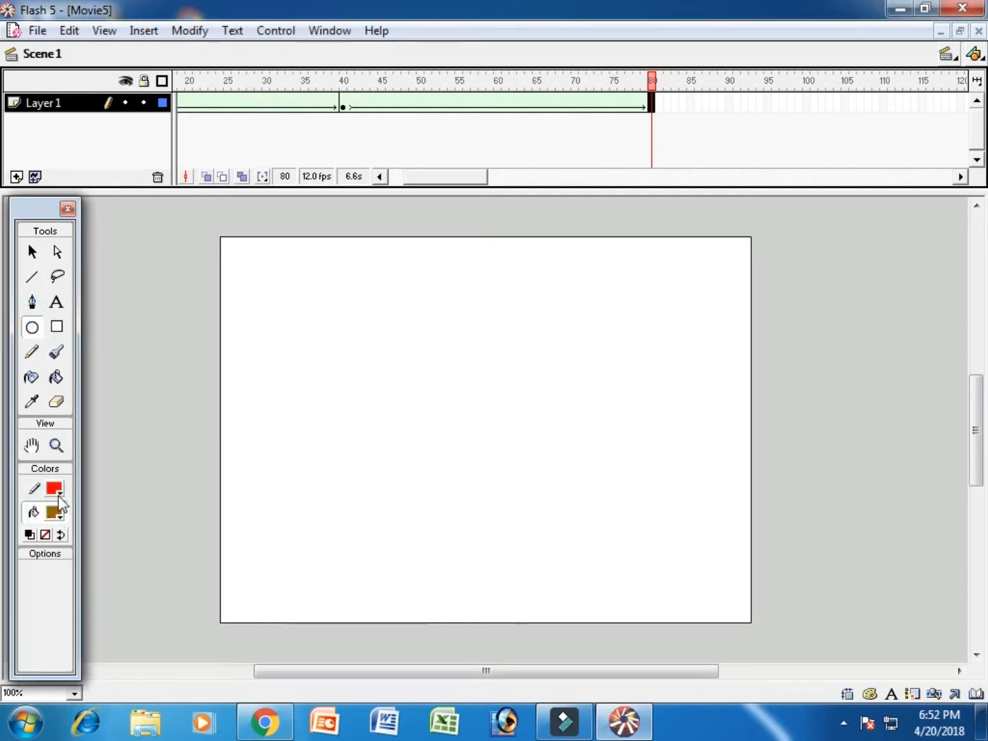
left_click(55, 487)
left_click(69, 590)
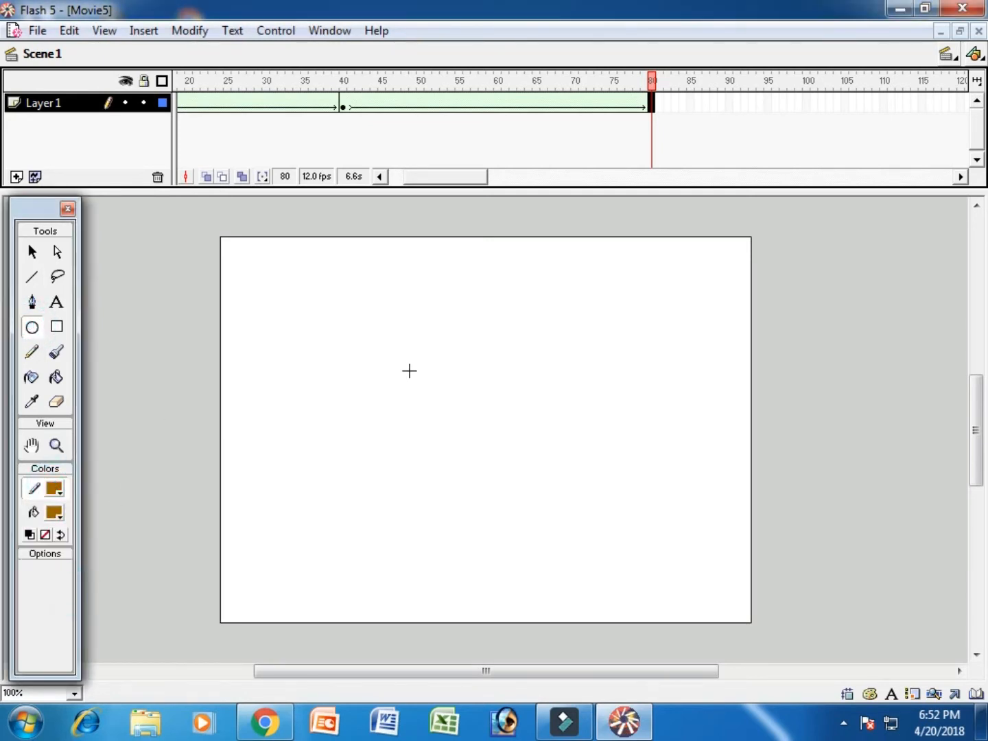
left_click_drag(447, 373, 594, 537)
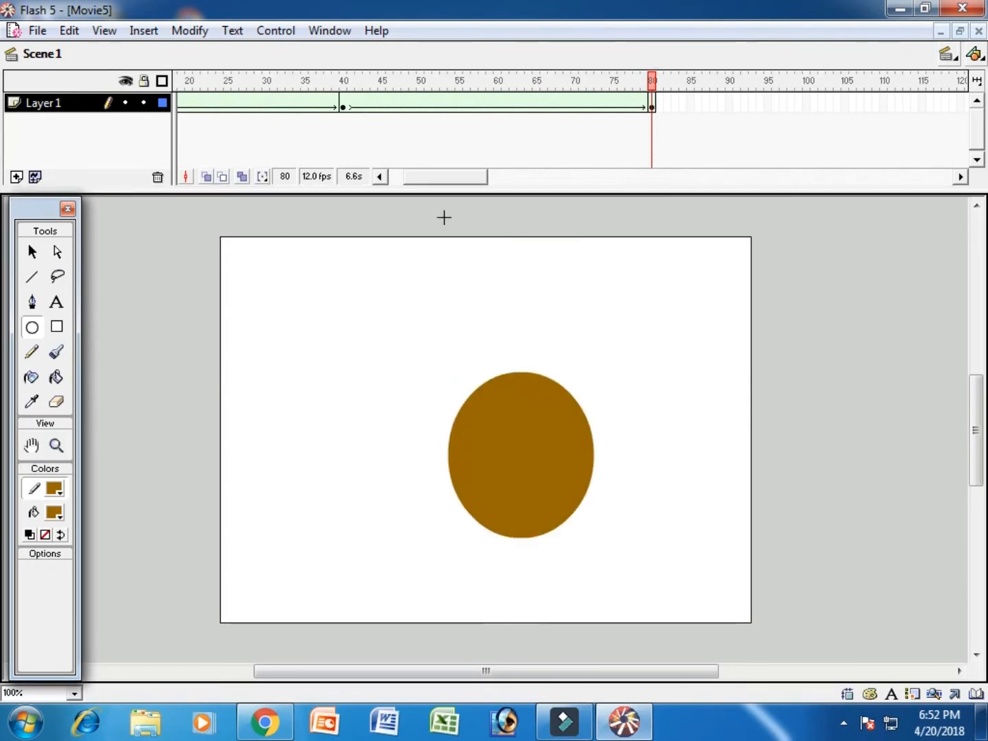
left_click_drag(462, 181, 483, 188)
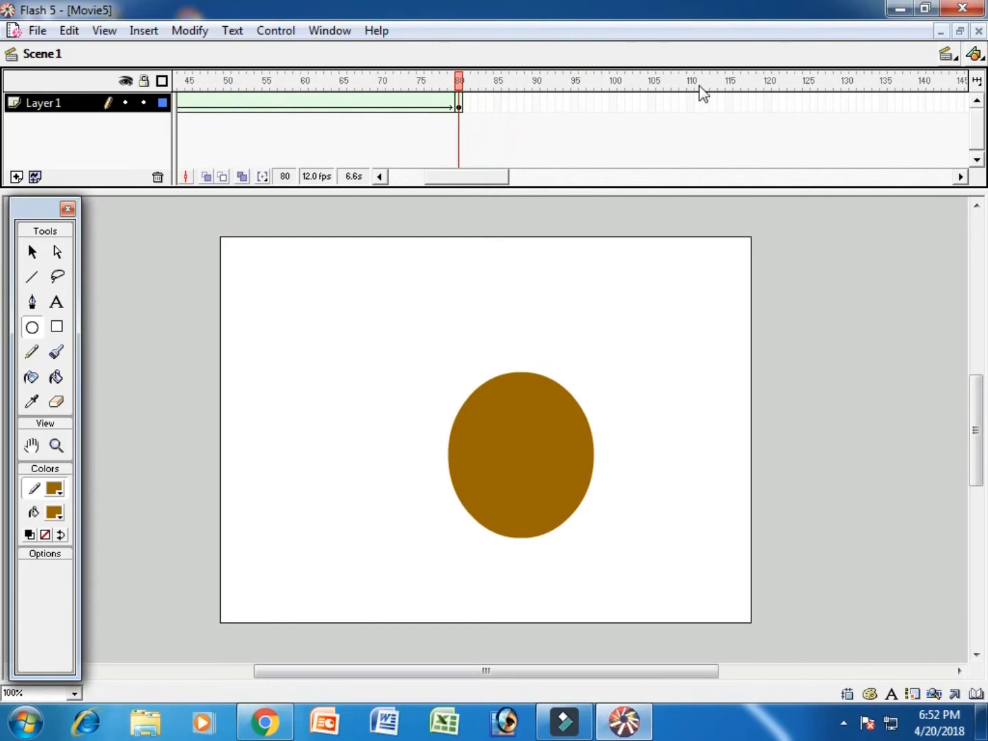
- Insert a blank keyframe at frame 120 and draw a large circle with orange fill and orange outline in the stage's lower middle
left_click(767, 100)
key("F7")
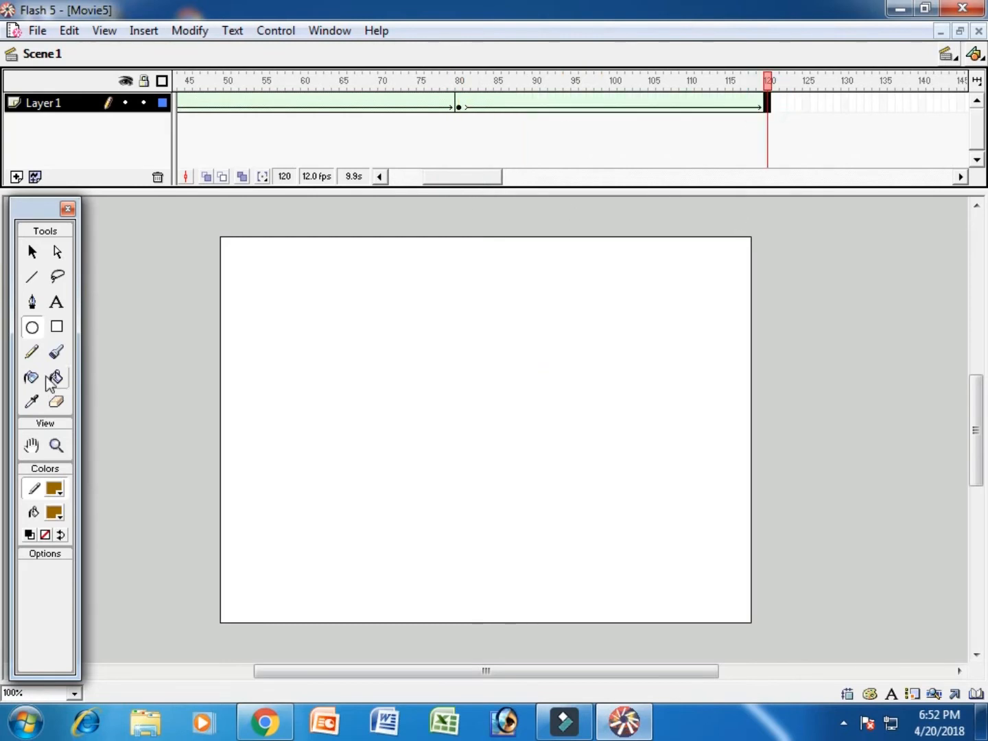
left_click(33, 328)
left_click(54, 512)
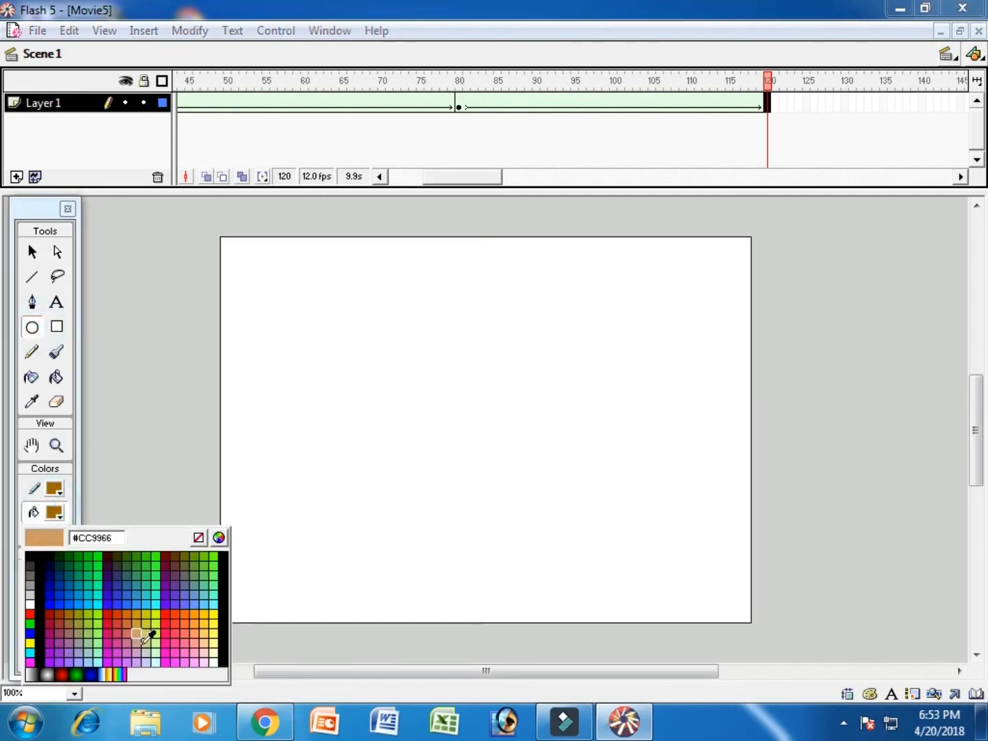
left_click(183, 608)
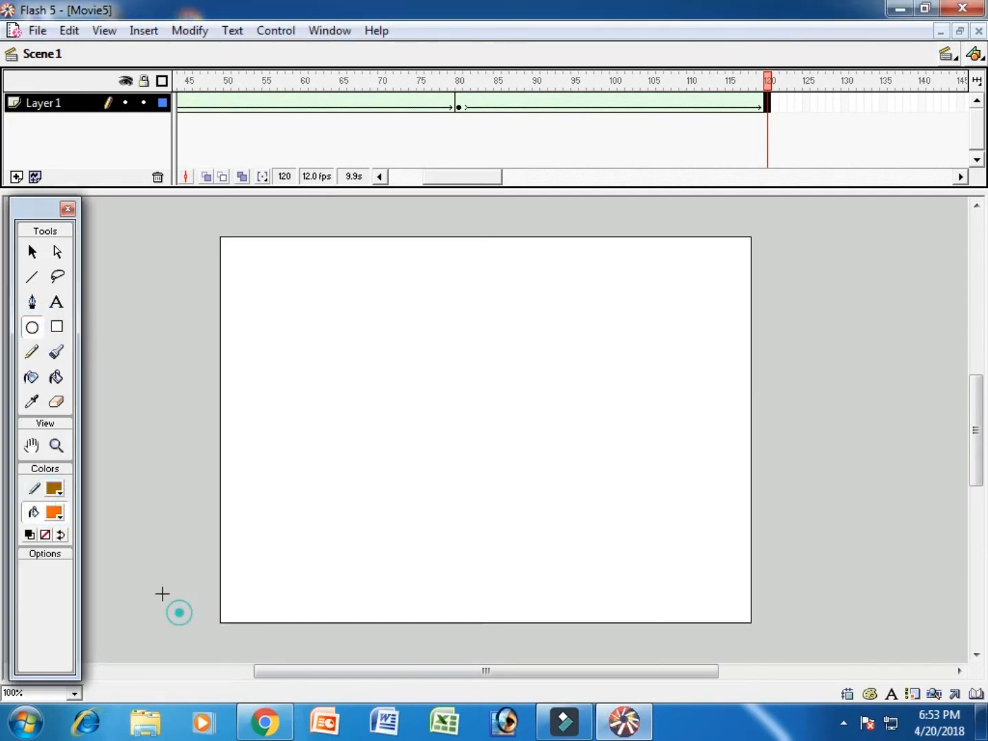
left_click(61, 488)
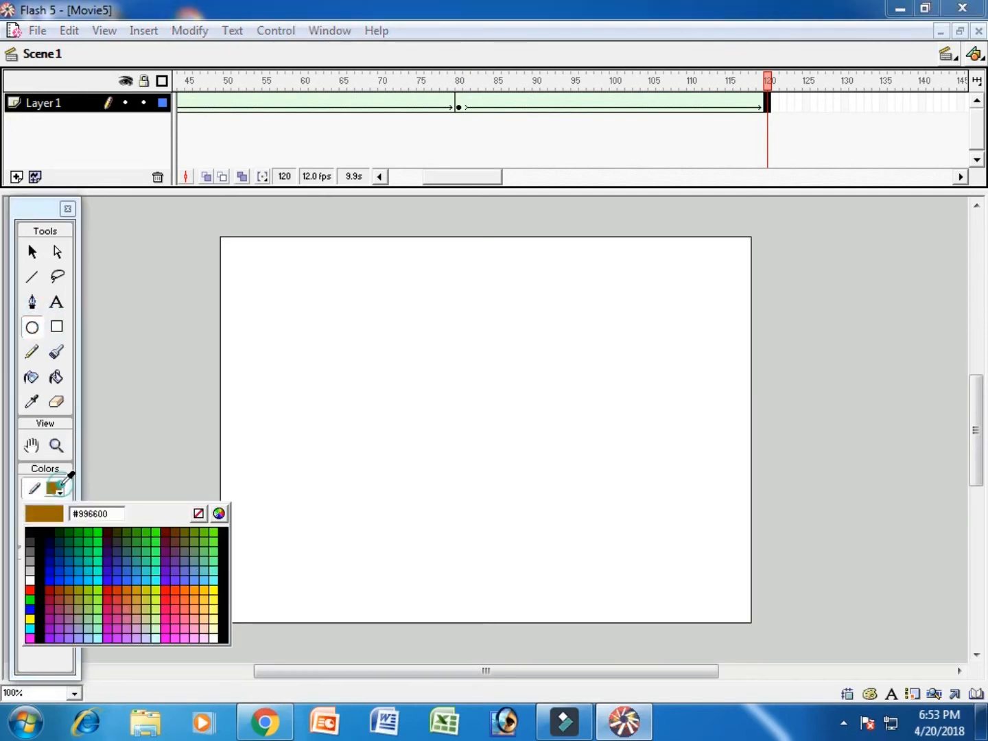
left_click(184, 589)
left_click_drag(373, 350, 603, 584)
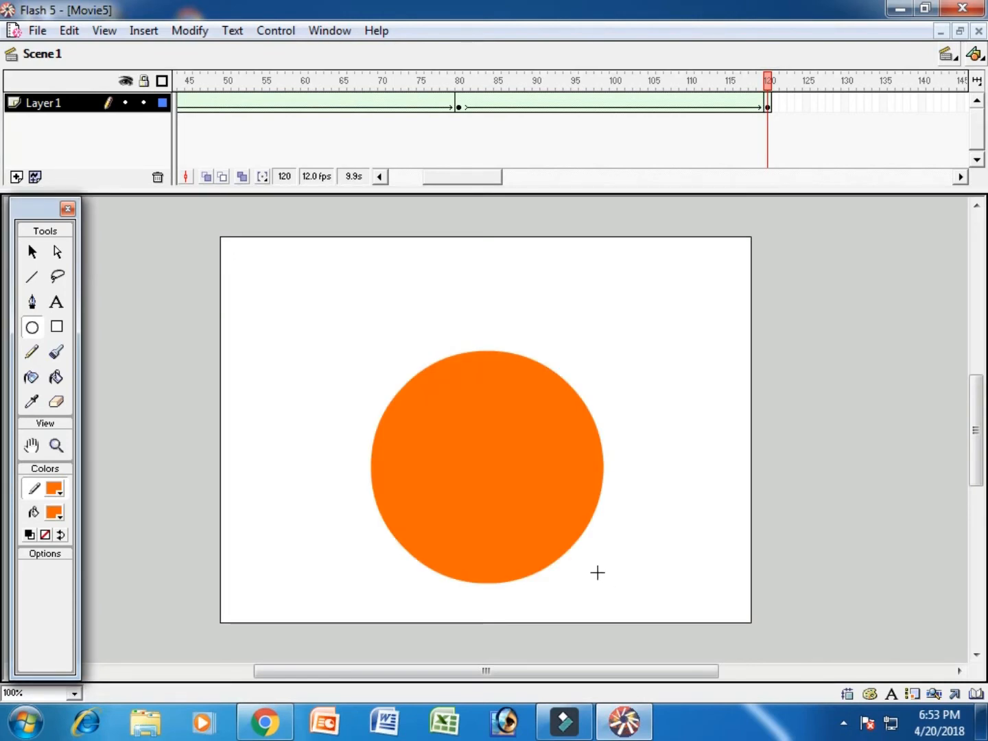
- Test the movie to preview the shape-tween animation, and close the preview to return to the timeline
key("ctrl+Return")
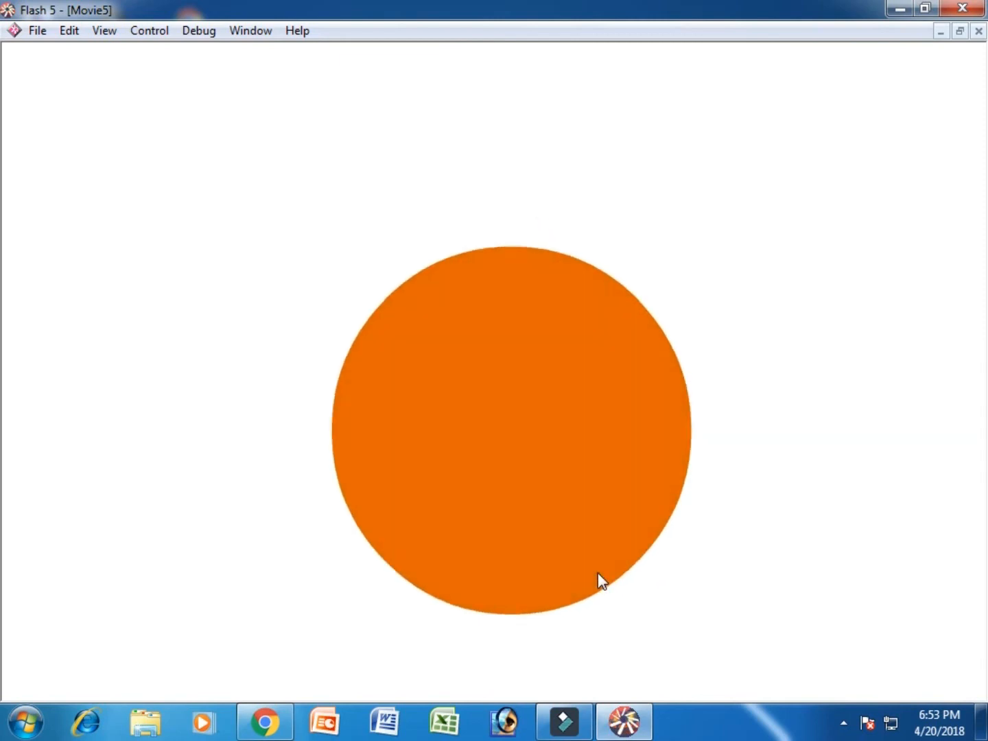
key("ctrl+w")
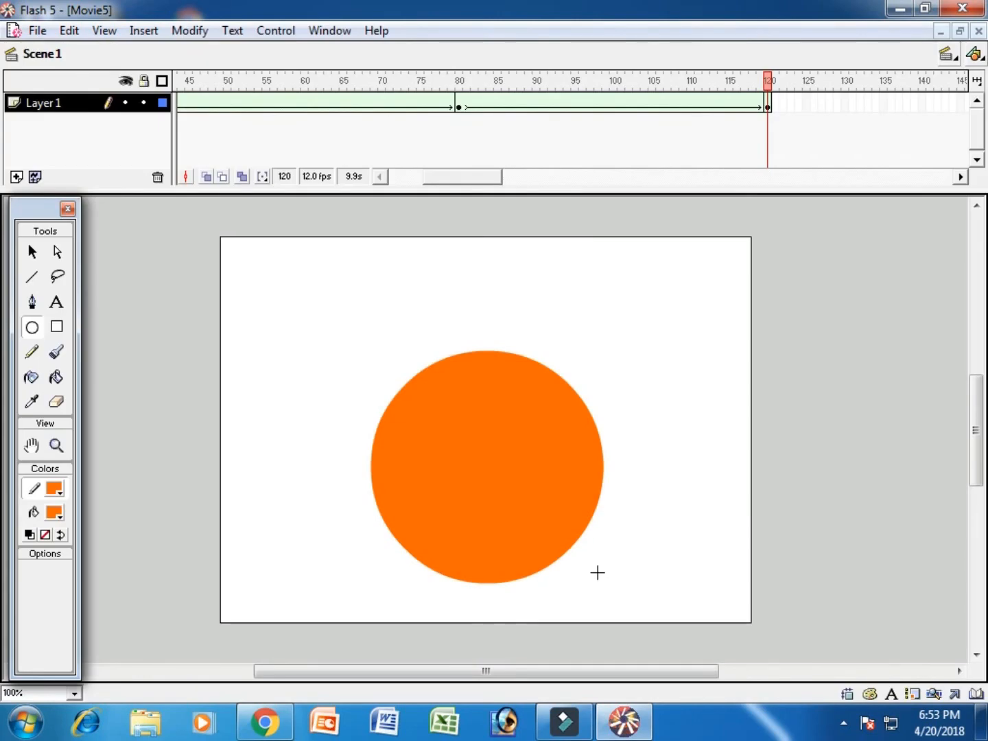